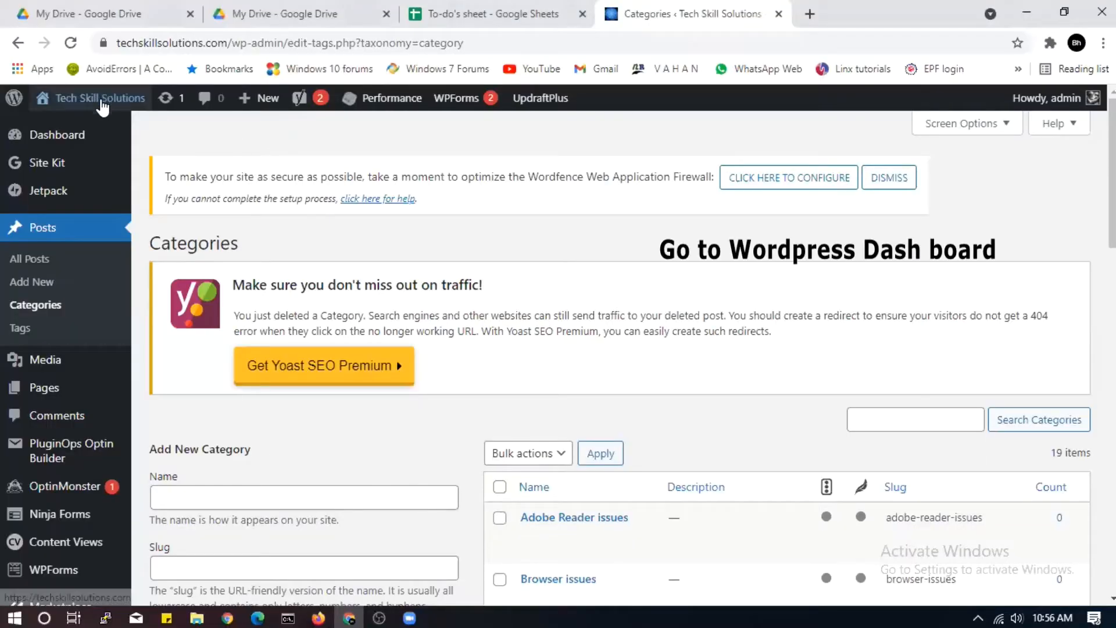
# - Open the list of all posts from the dashboard and review the categories assigned to them
pyautogui.moveTo(87, 98)
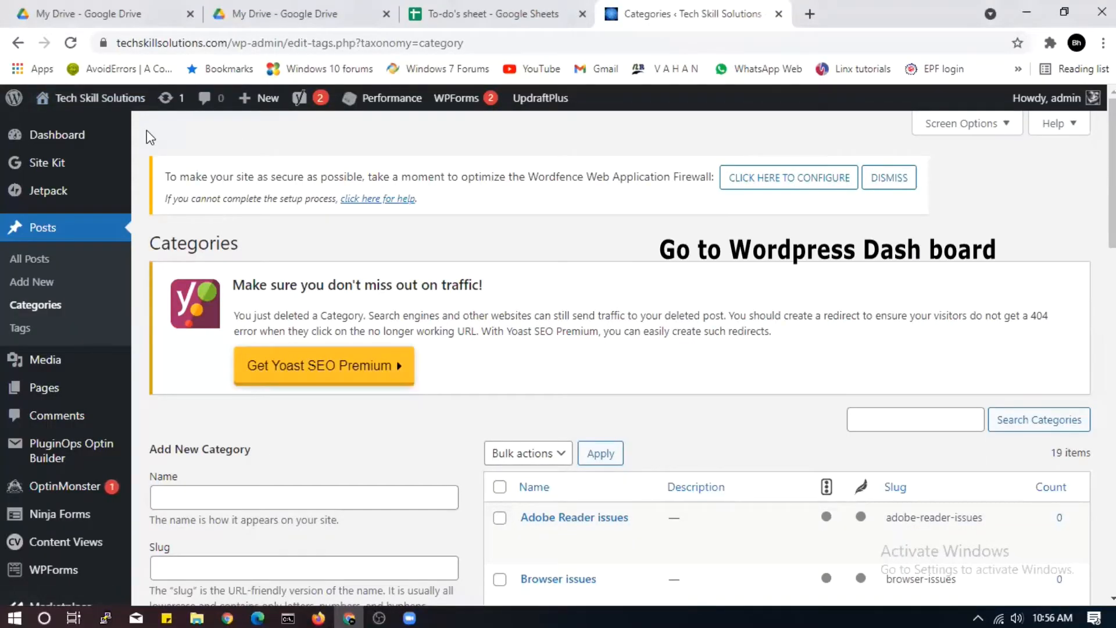
pyautogui.click(32, 139)
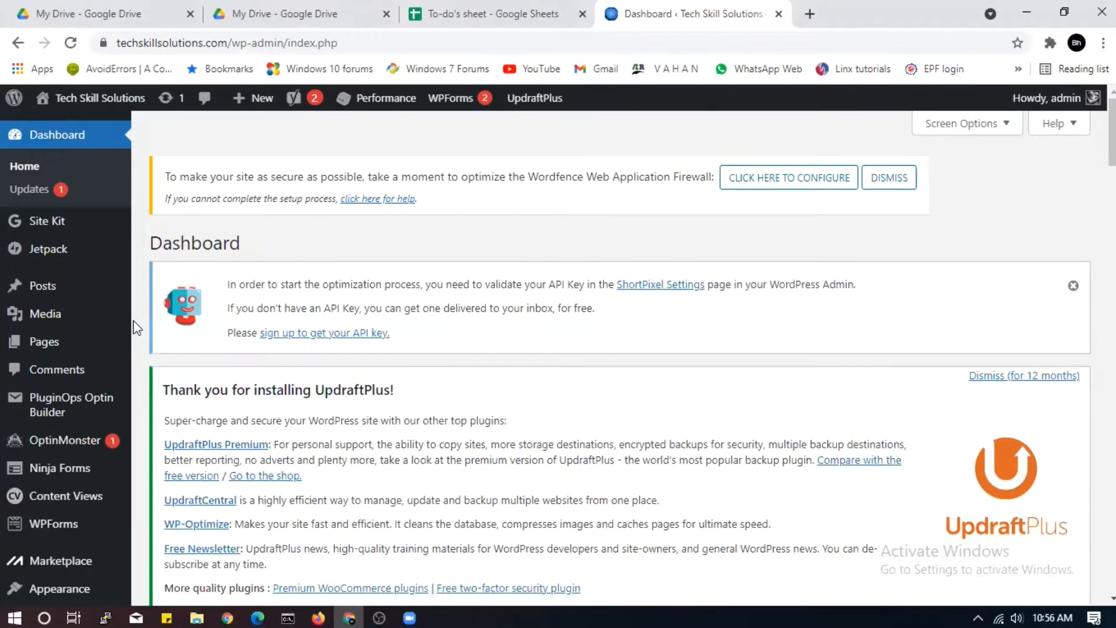
pyautogui.moveTo(59, 286)
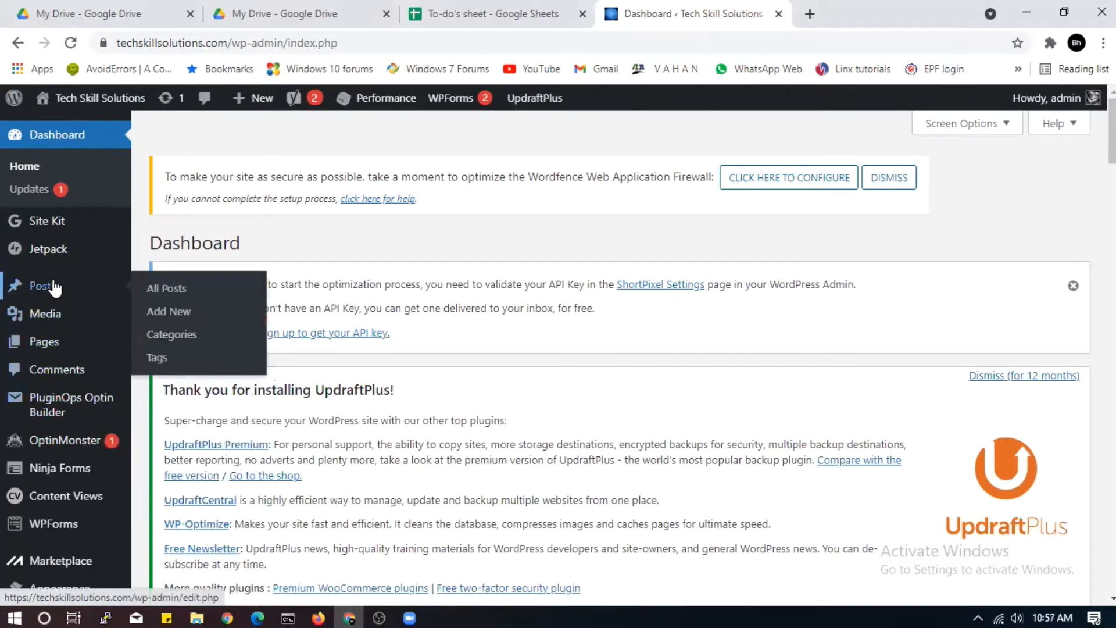
pyautogui.click(170, 293)
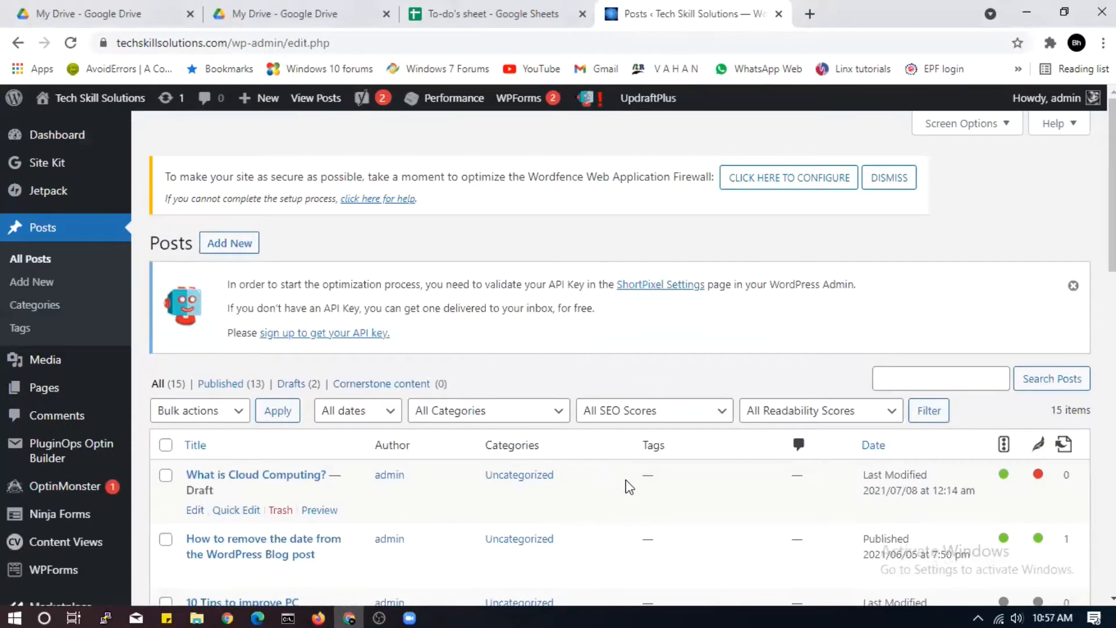
pyautogui.scroll(-5, 629, 487)
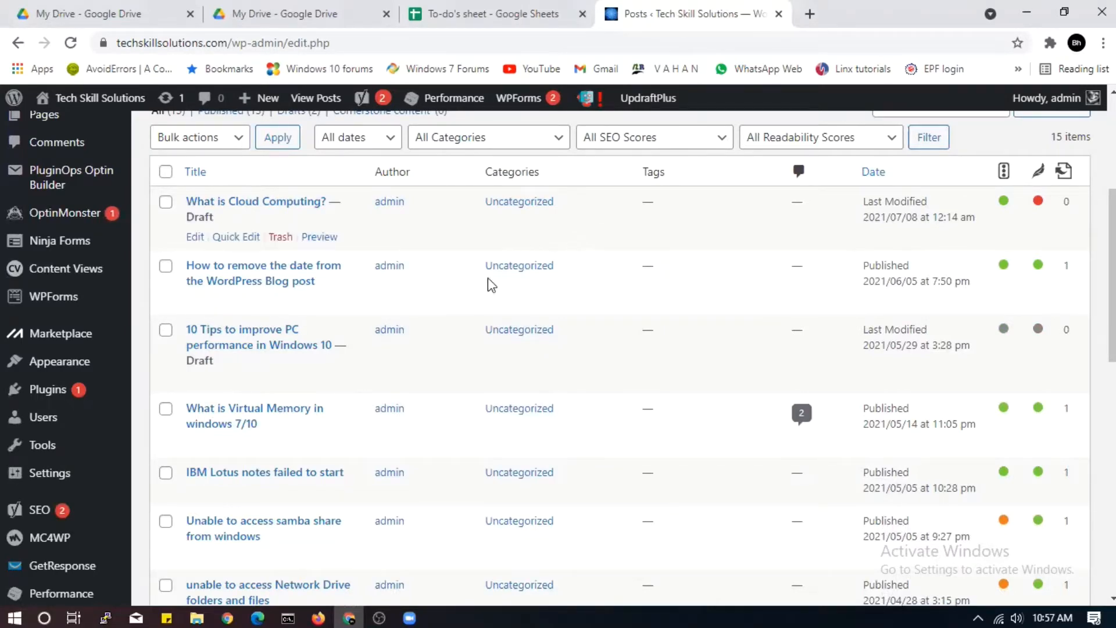
pyautogui.scroll(3, 603, 307)
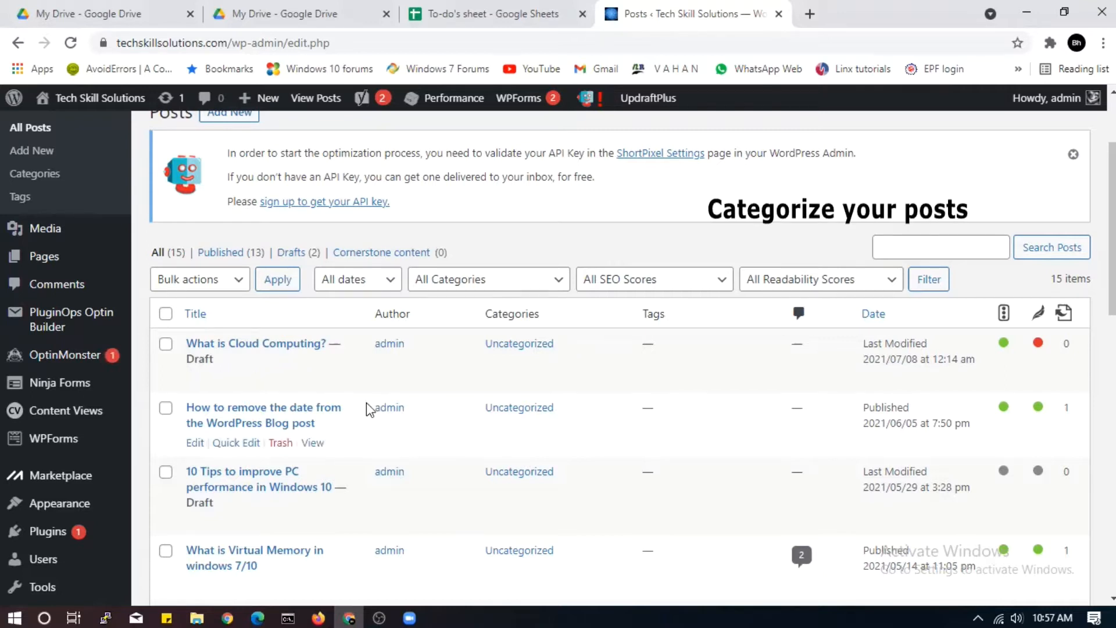
# - Add a new post category named "Windows Tips" with no parent category
pyautogui.click(35, 175)
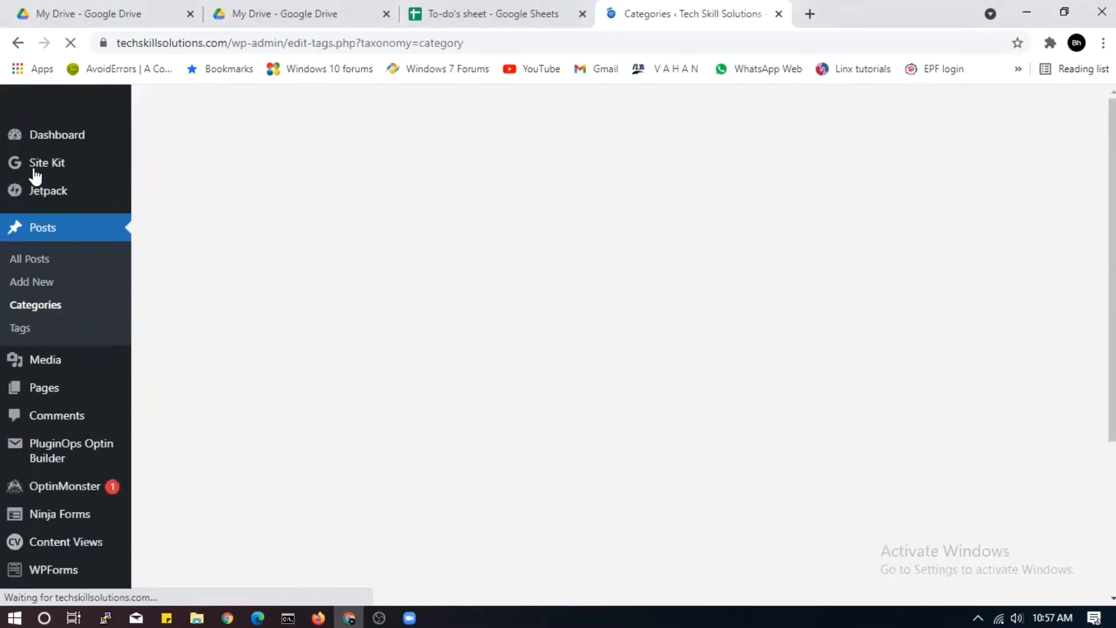
pyautogui.click(266, 346)
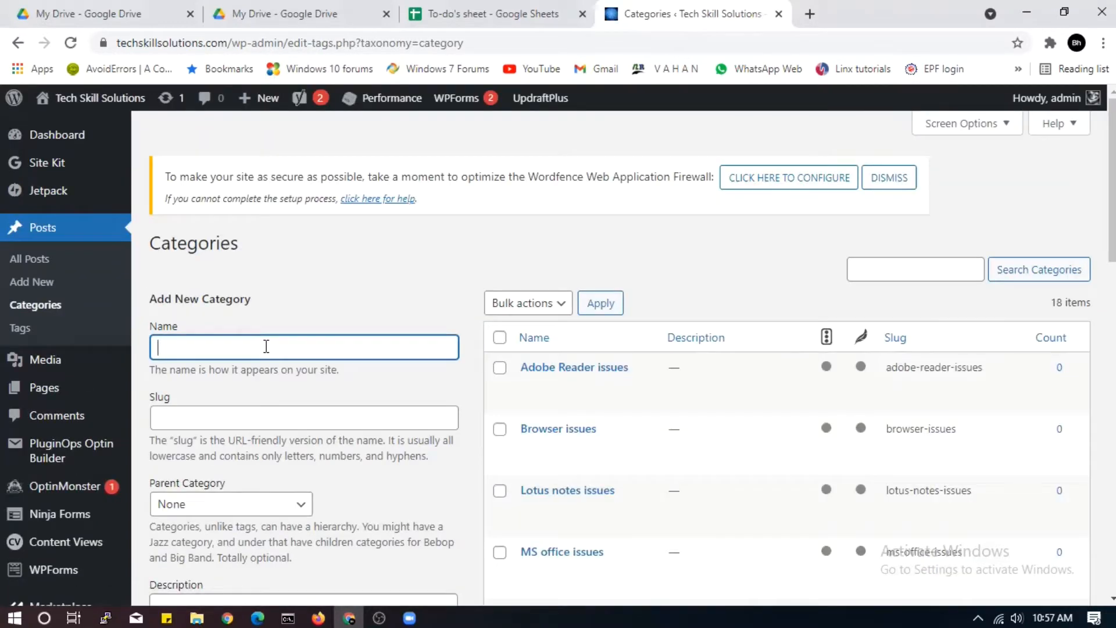
pyautogui.write('Windows Tips')
pyautogui.scroll(-6, 266, 346)
pyautogui.click(203, 382)
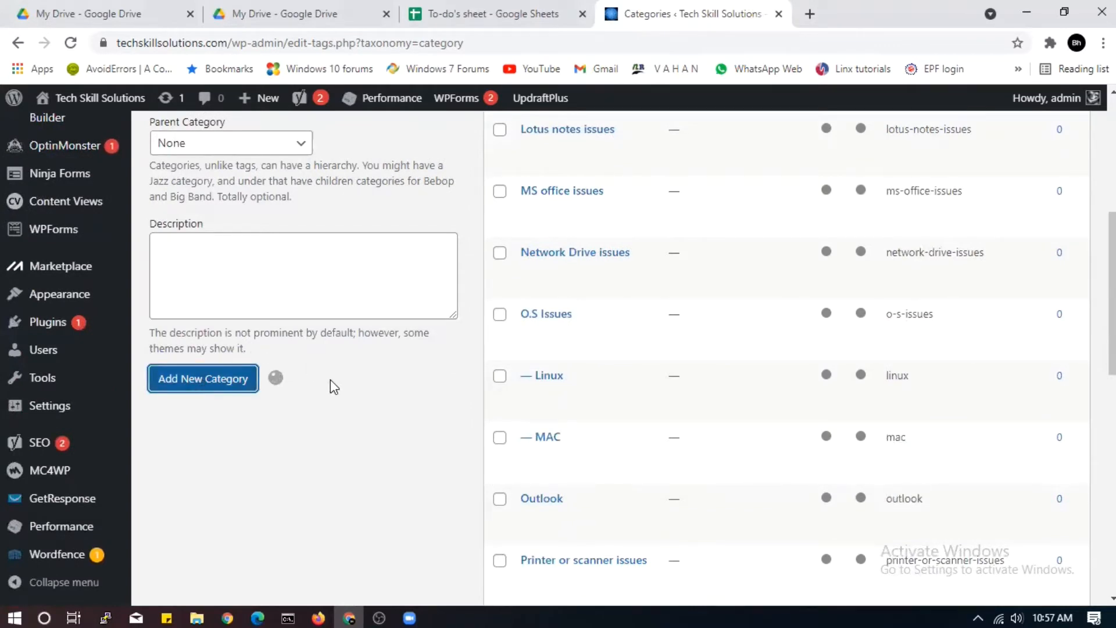
# - Add another post category named "WordPress Tips" with no parent category
pyautogui.scroll(5, 322, 401)
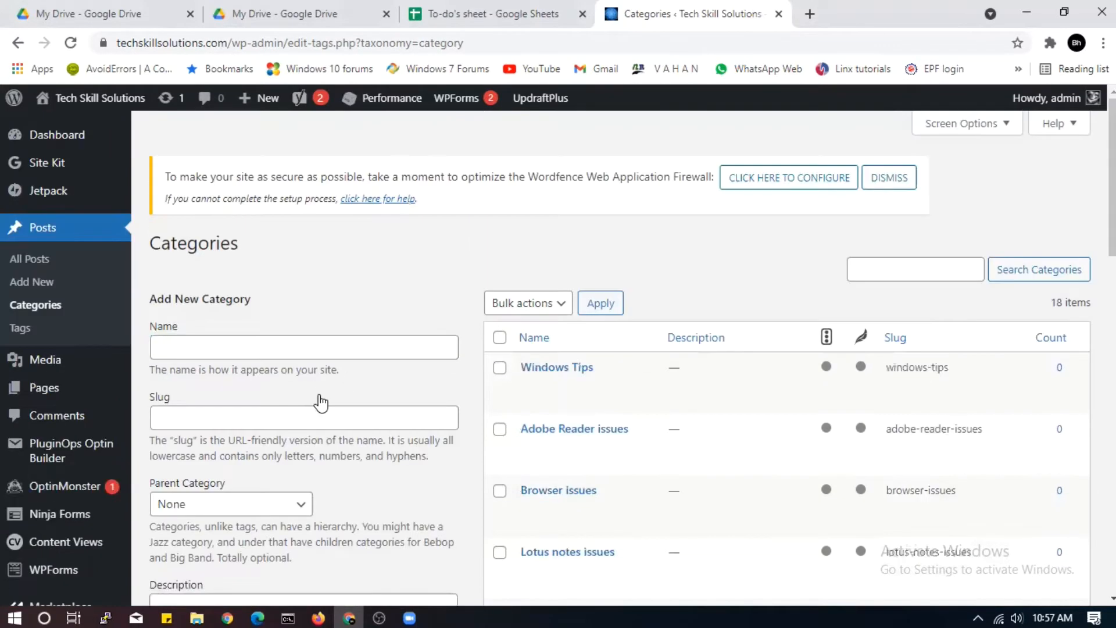
pyautogui.click(247, 345)
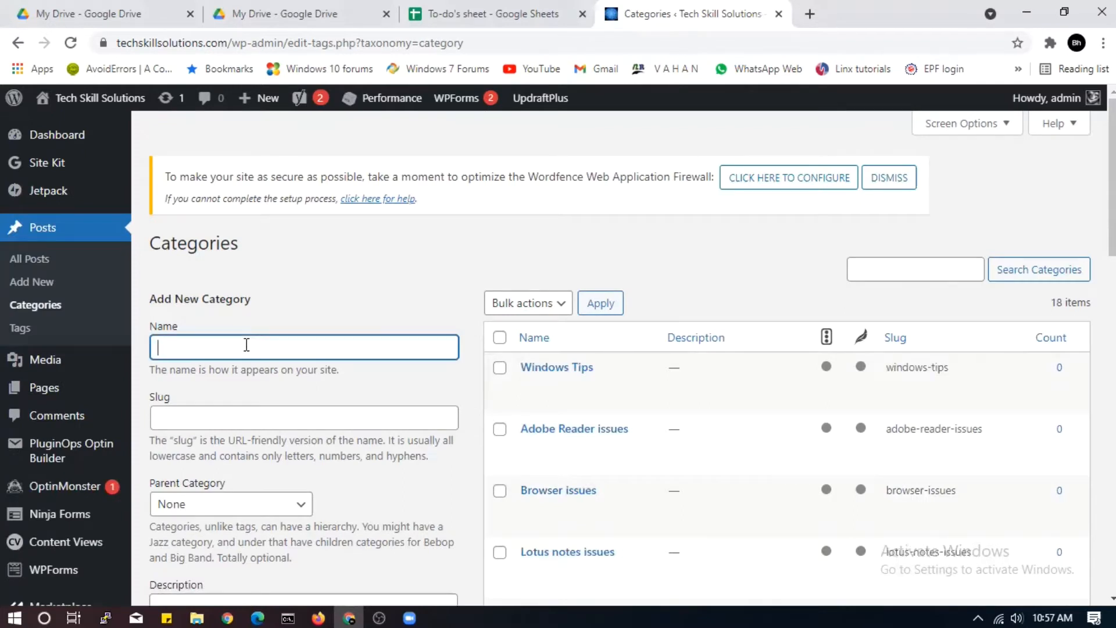
pyautogui.write('WordPress Tips')
pyautogui.scroll(-6, 247, 345)
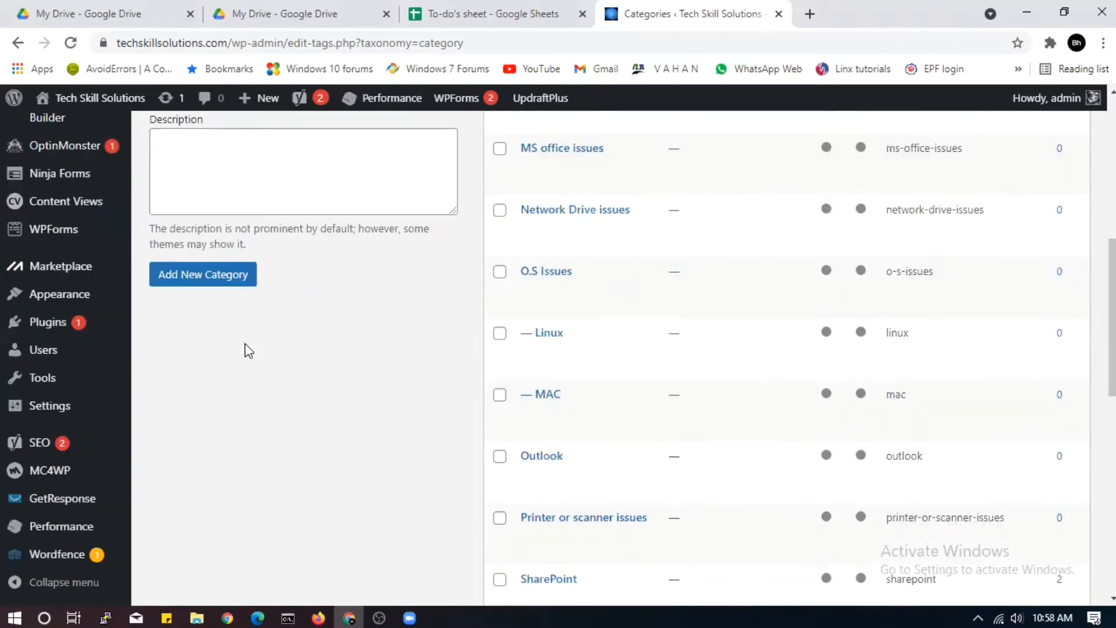
pyautogui.click(205, 283)
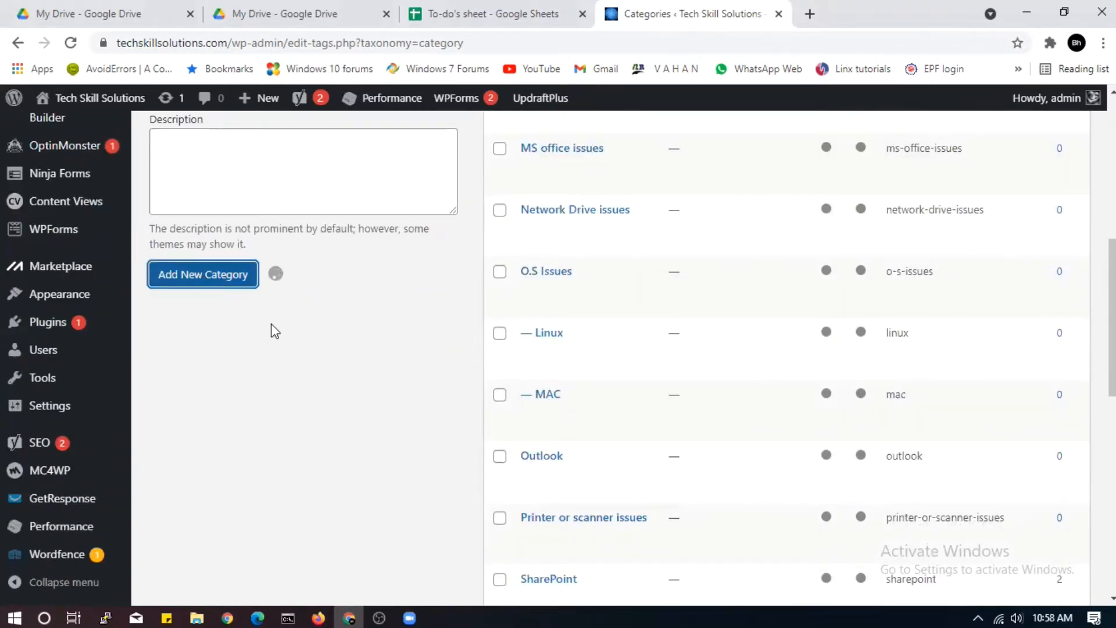
pyautogui.scroll(1, 271, 381)
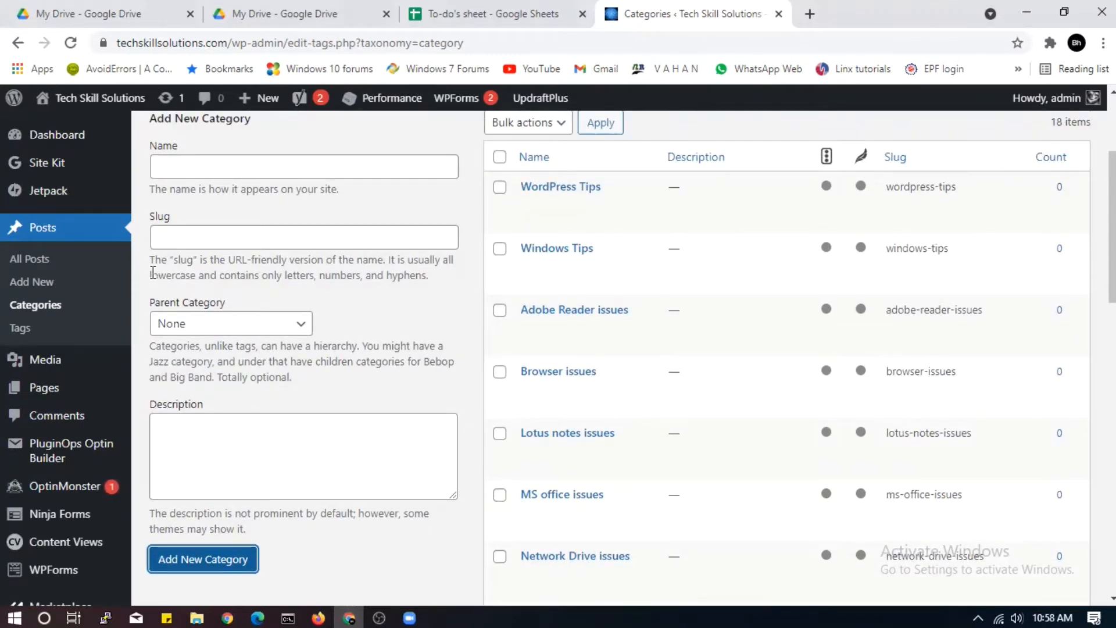
# - Quick-edit the post "How to remove the date from the WordPress Blog post", replacing Uncategorized with the WordPress Tips category, and update it
pyautogui.click(38, 263)
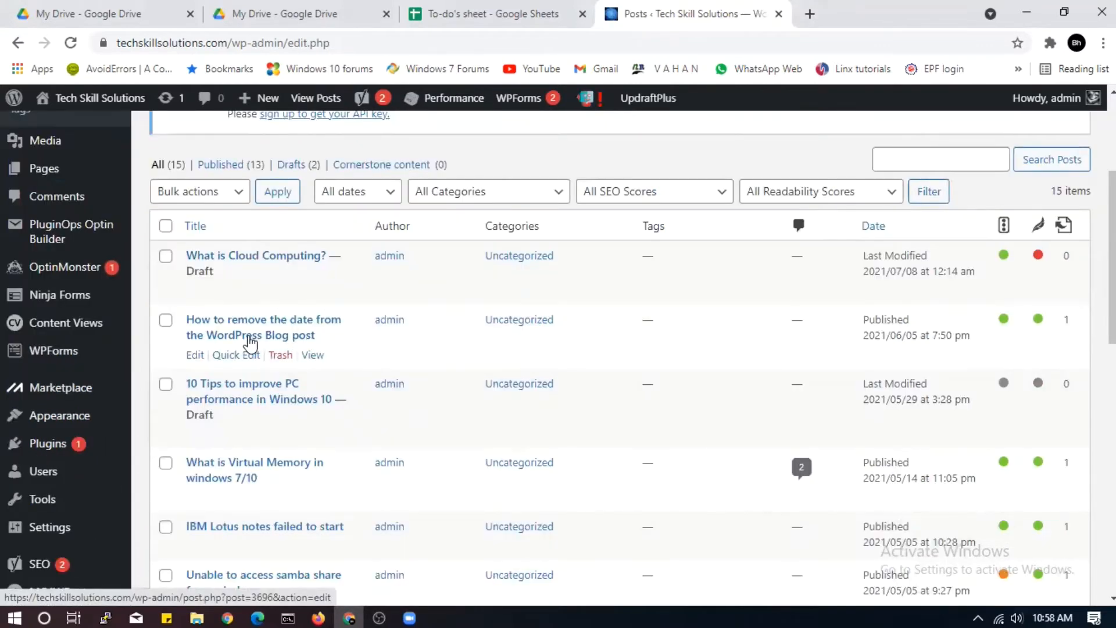
pyautogui.click(236, 354)
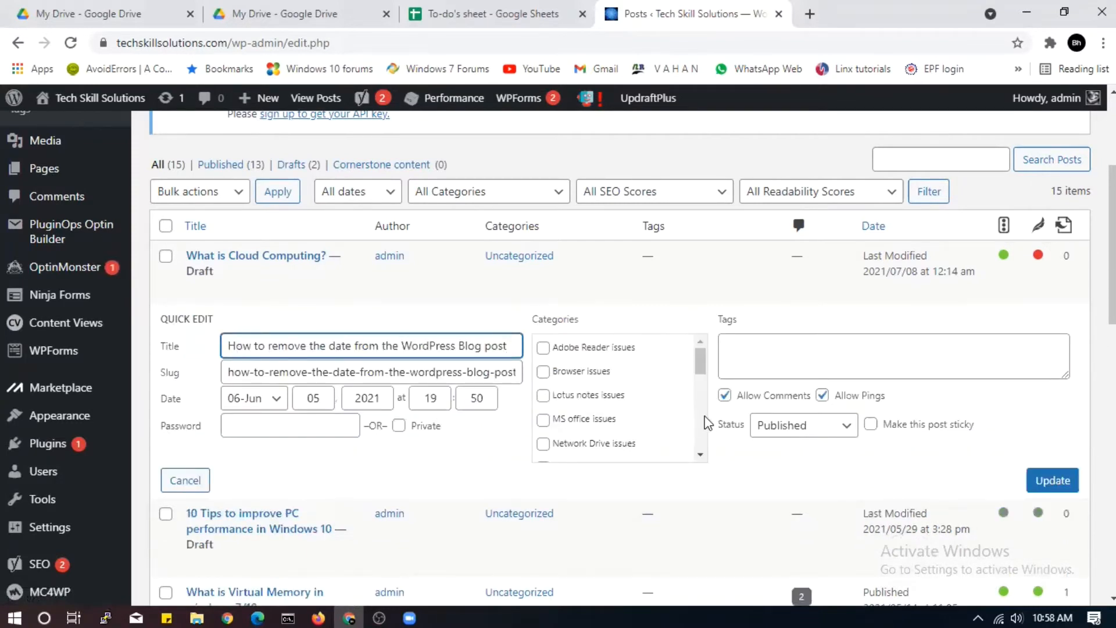
pyautogui.scroll(-4, 703, 433)
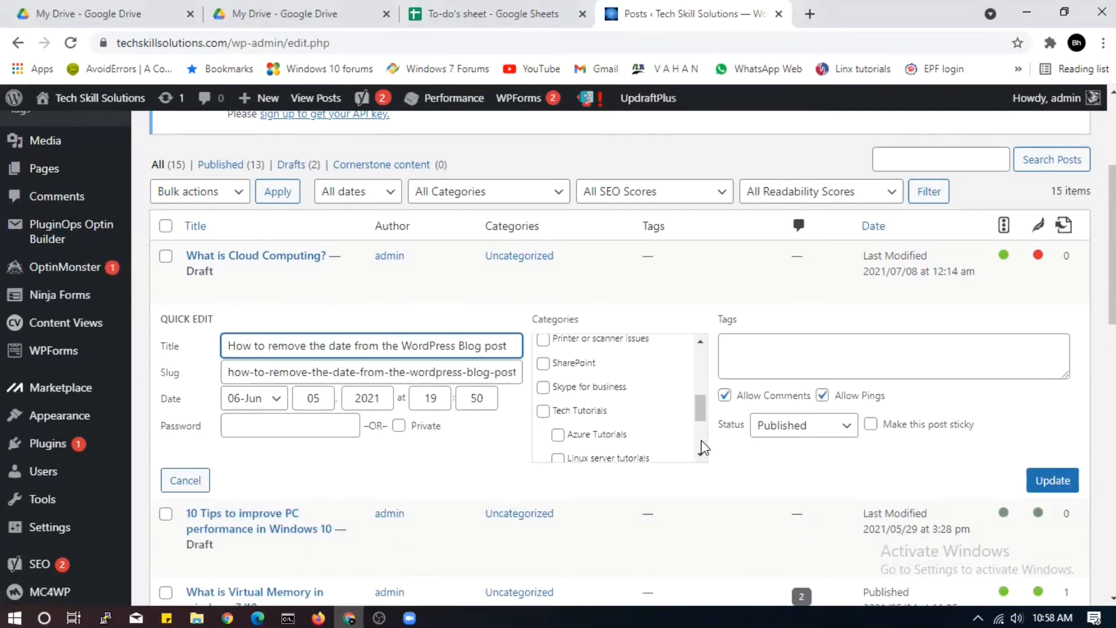
pyautogui.scroll(-2, 704, 448)
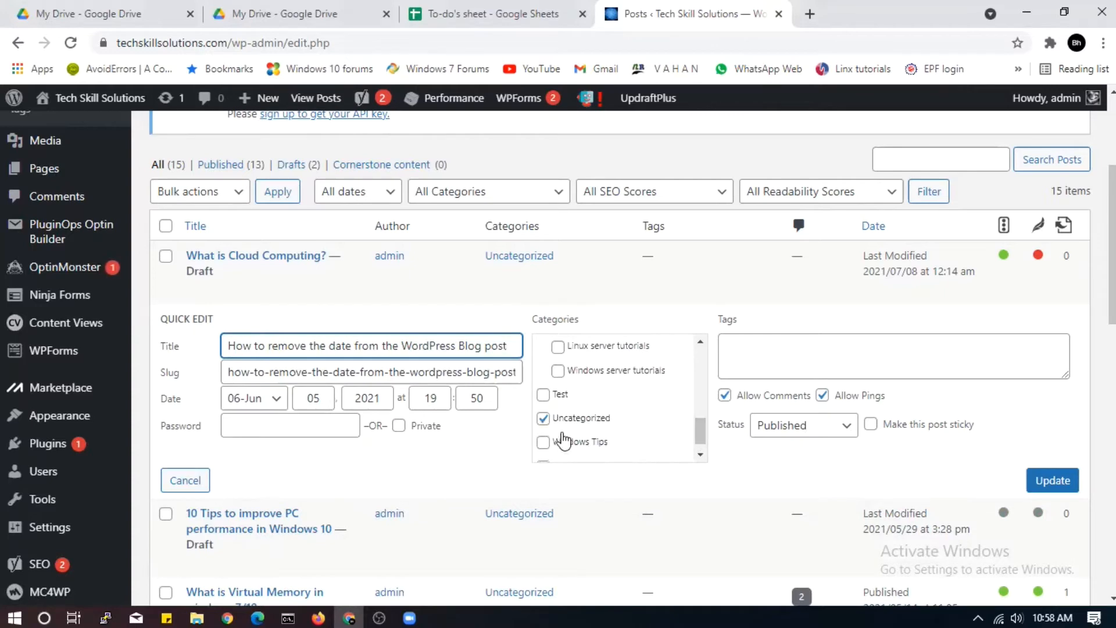
pyautogui.click(544, 420)
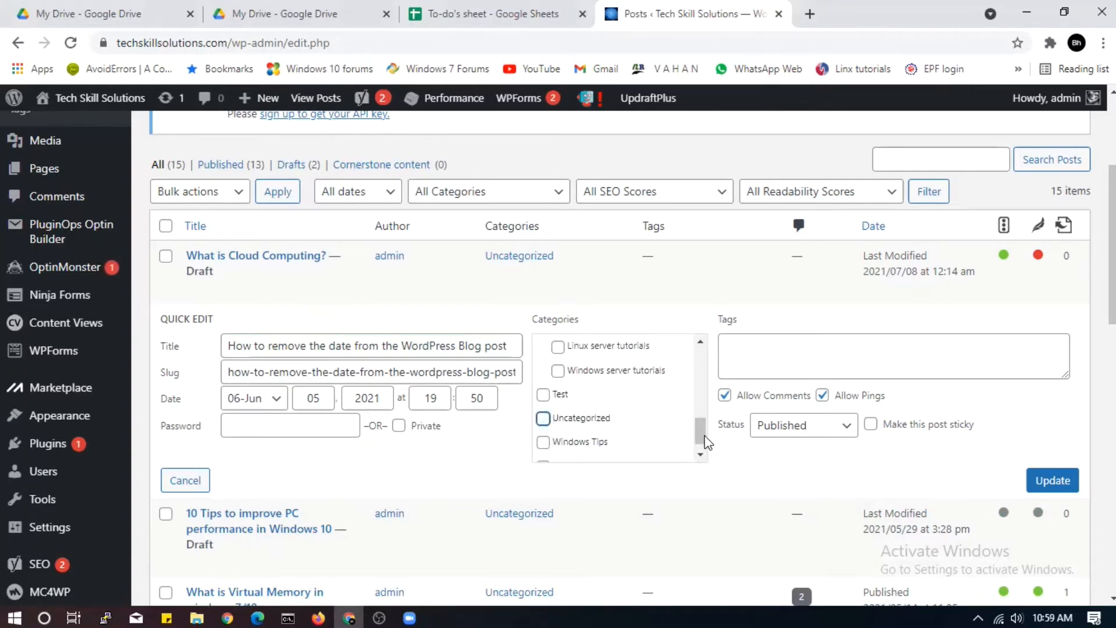
pyautogui.click(700, 457)
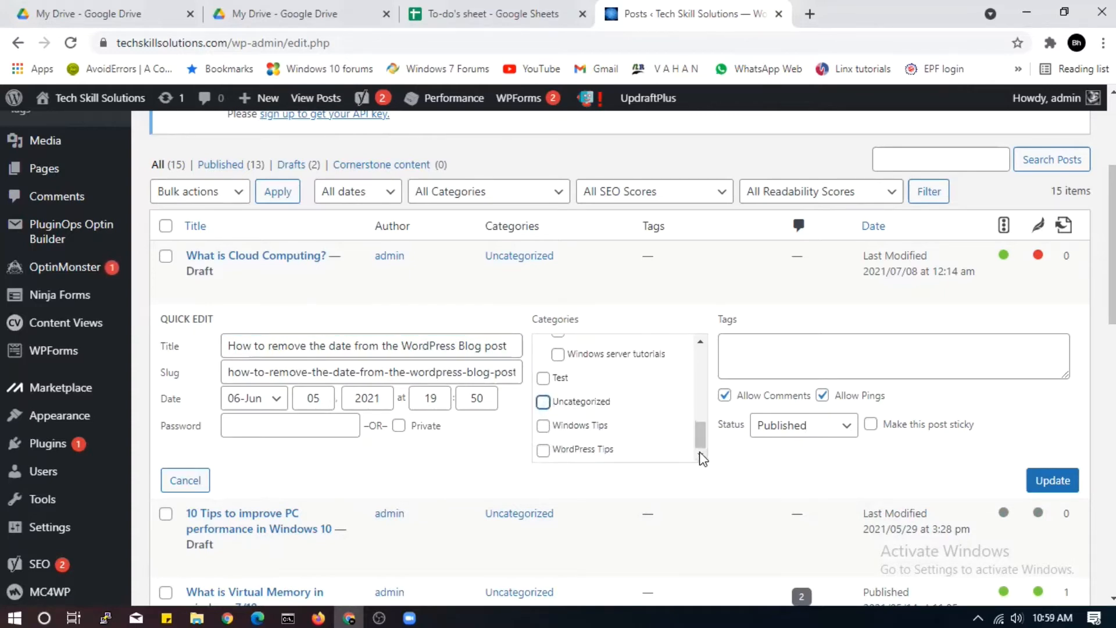
pyautogui.click(543, 452)
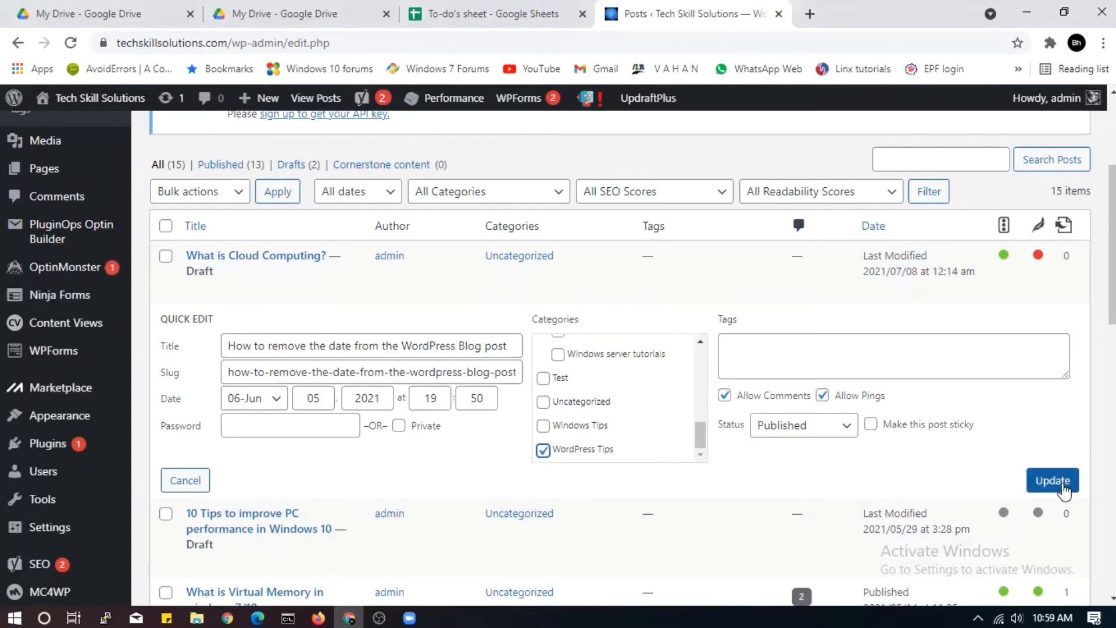
pyautogui.click(1054, 482)
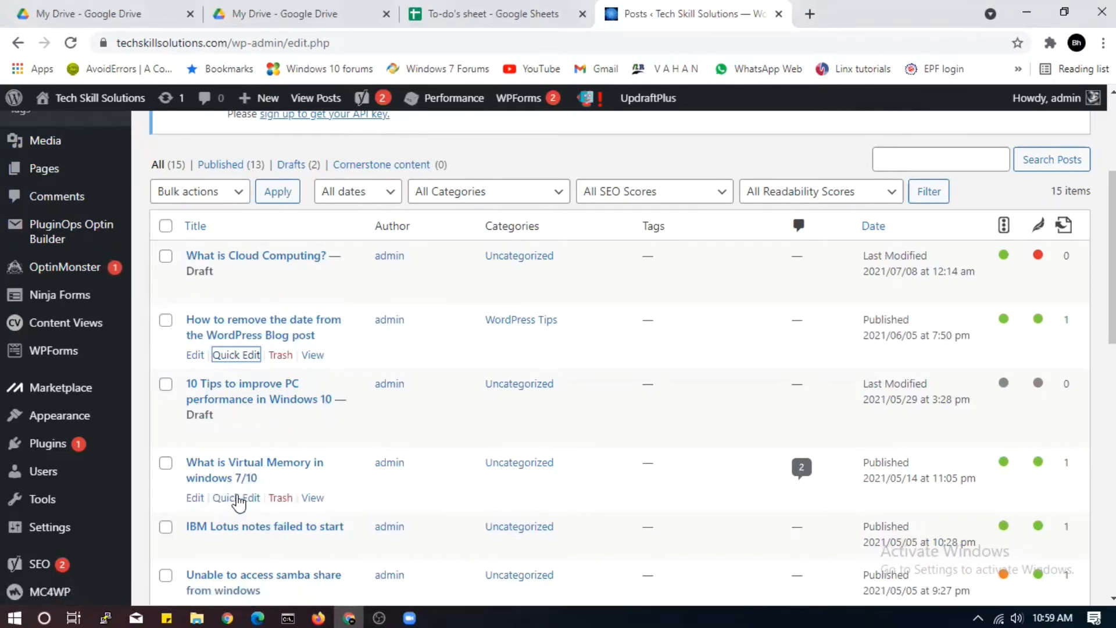
# - Quick-edit the post "What is Virtual Memory in windows 7/10", replacing Uncategorized with the Windows Tips category, and update it
pyautogui.click(236, 498)
pyautogui.scroll(-3, 486, 465)
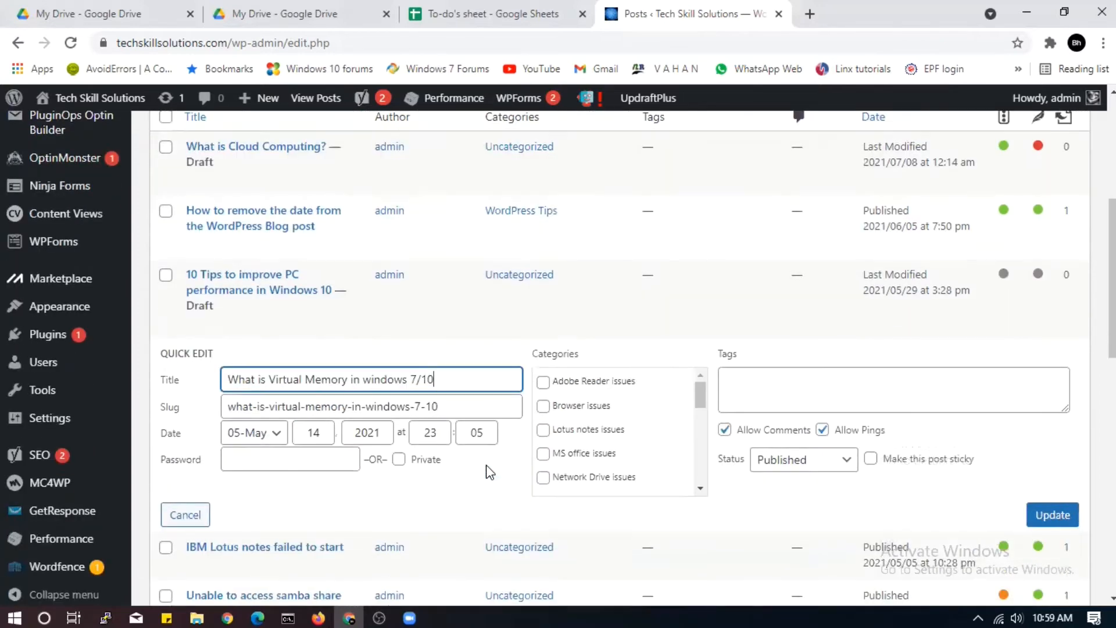
pyautogui.scroll(-2, 700, 387)
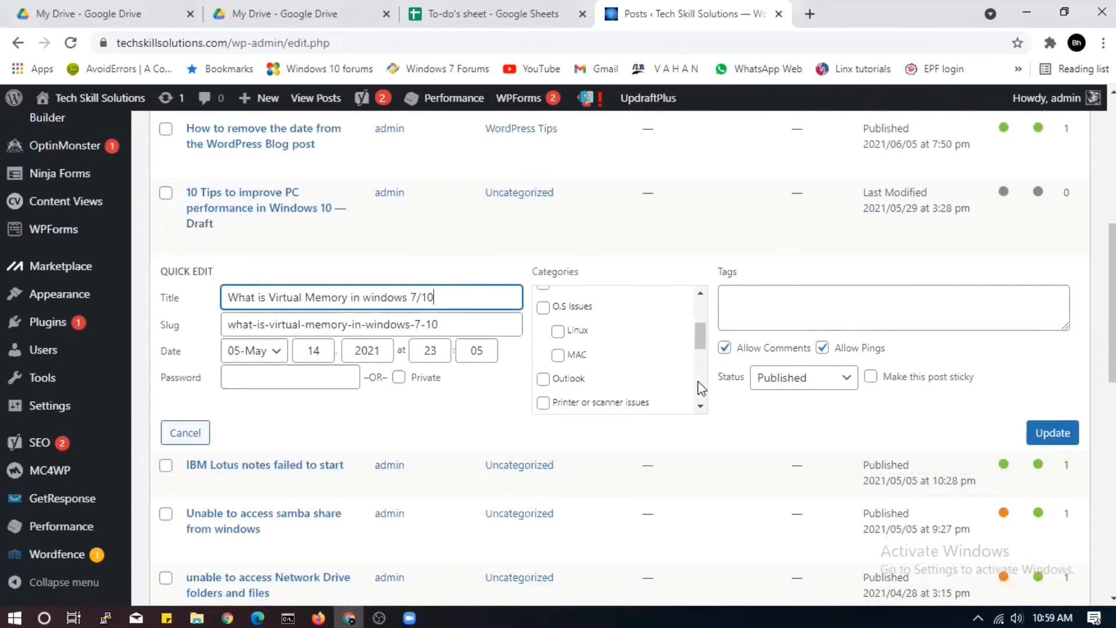
pyautogui.scroll(-2, 700, 384)
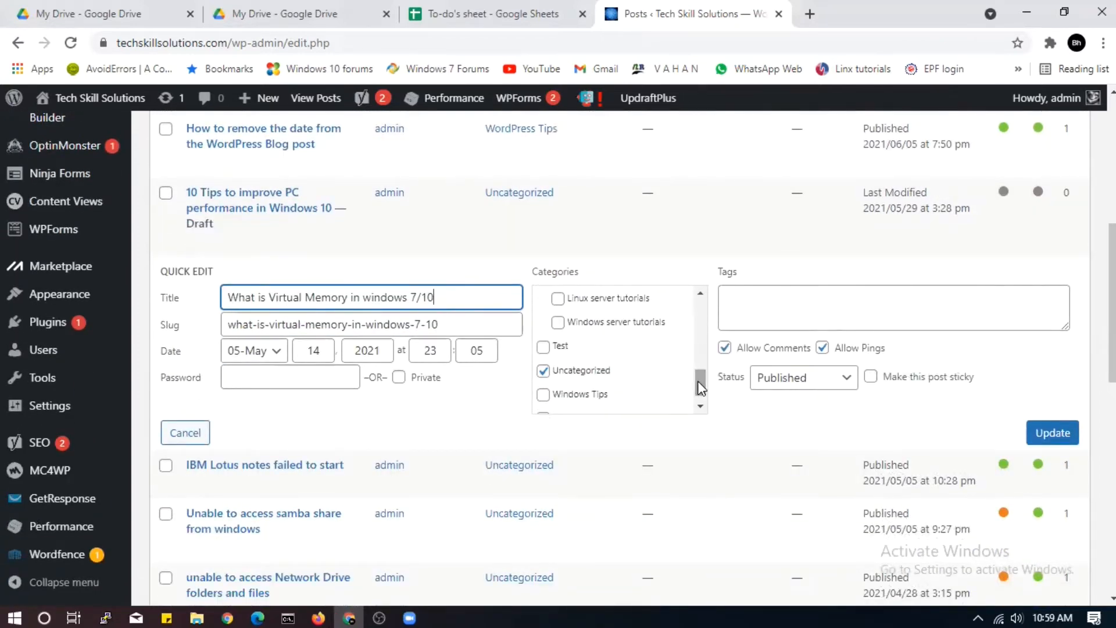
pyautogui.click(543, 372)
pyautogui.click(543, 372)
pyautogui.click(543, 395)
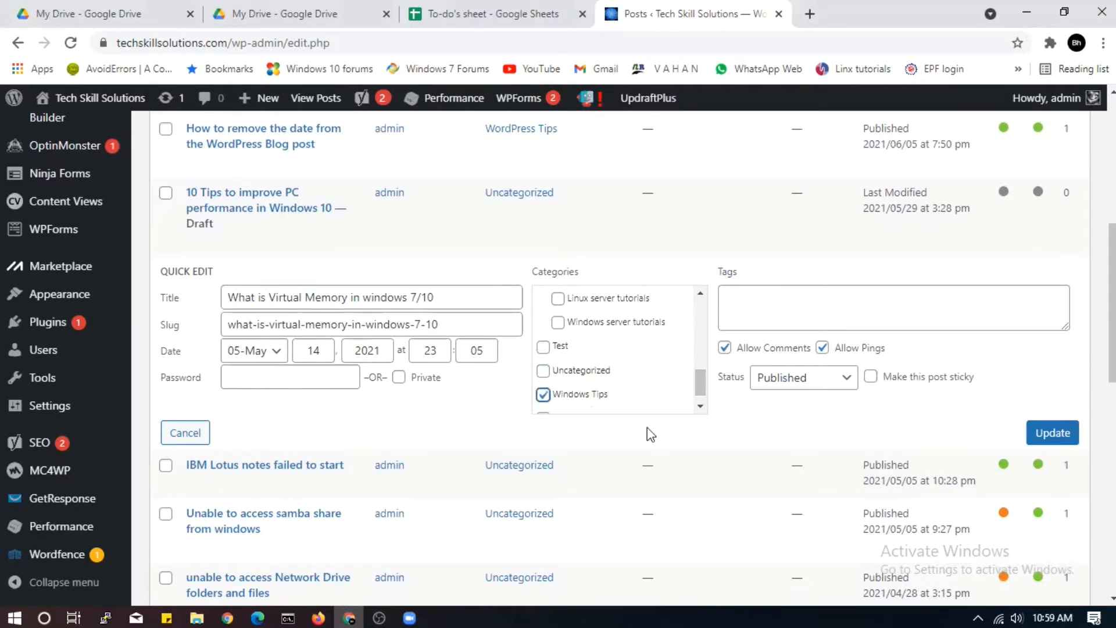
pyautogui.click(1053, 434)
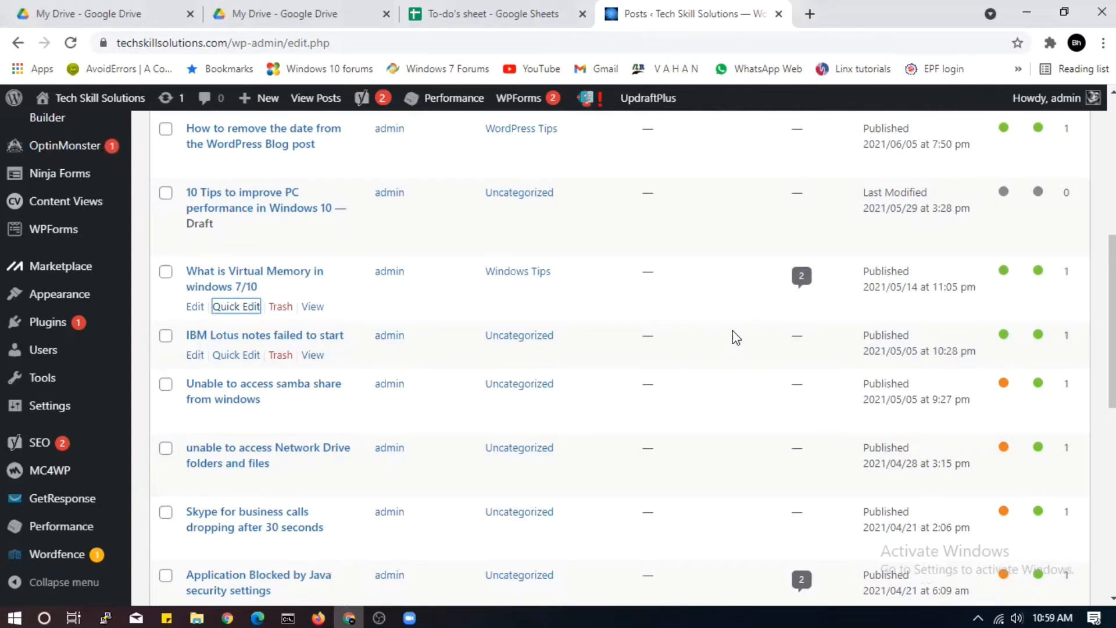
# - Open the site's Menus page under the Appearance settings
pyautogui.scroll(3, 99, 333)
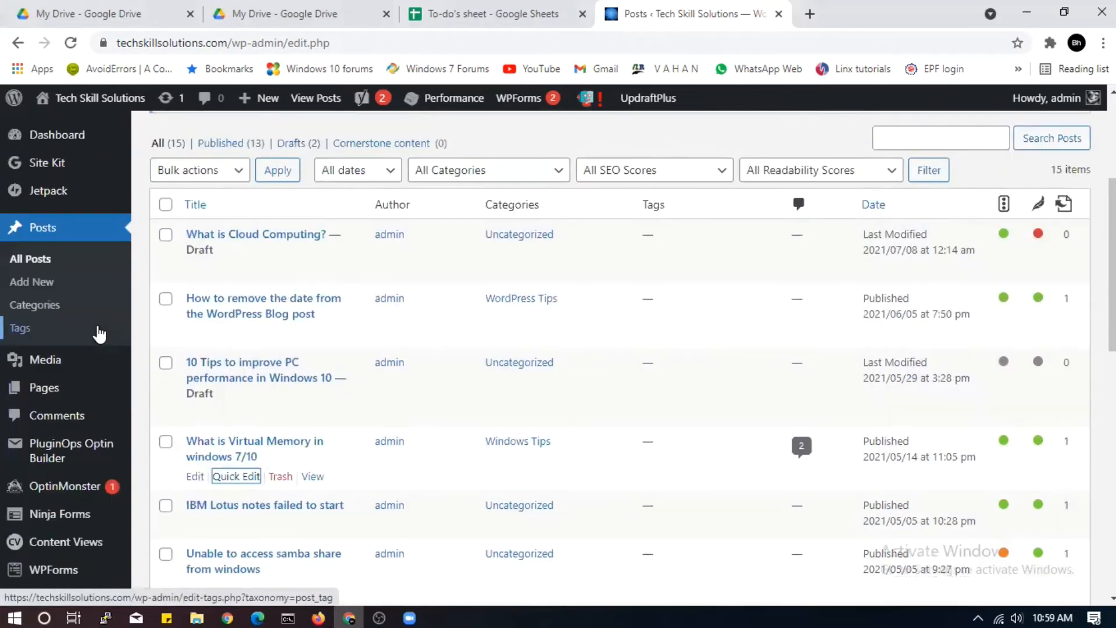
pyautogui.scroll(-8, 58, 512)
pyautogui.moveTo(58, 549)
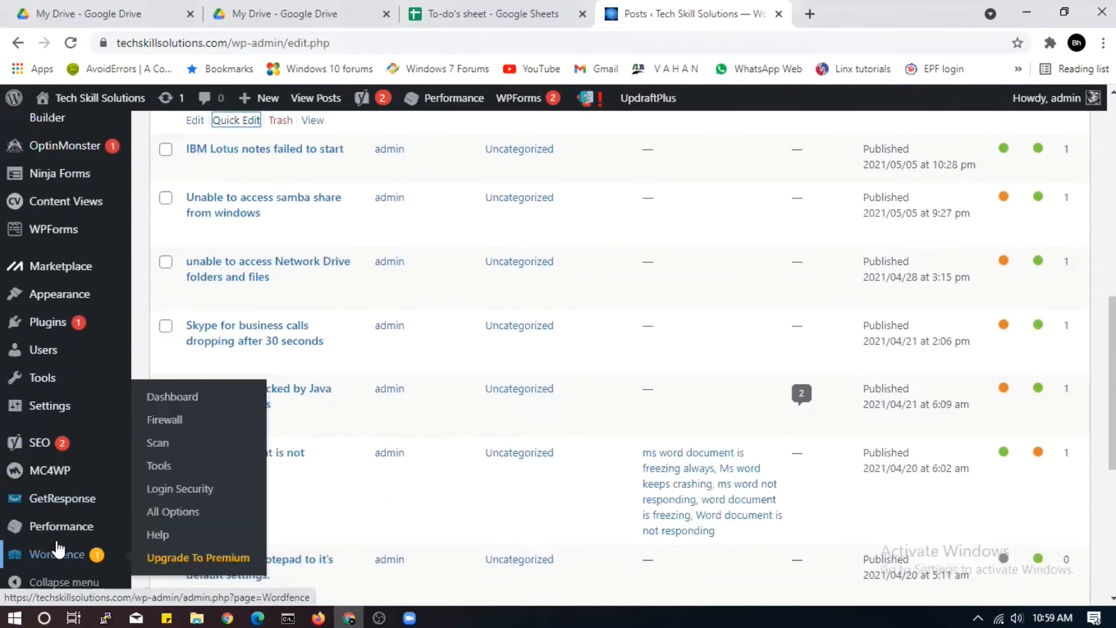
pyautogui.scroll(2, 58, 550)
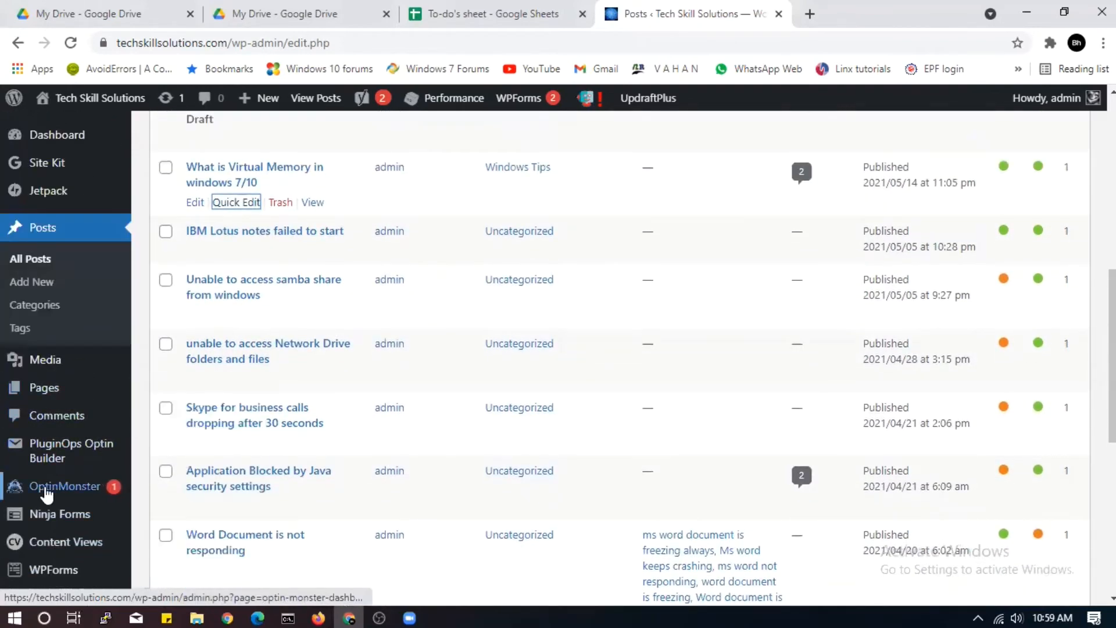
pyautogui.scroll(-3, 99, 485)
pyautogui.moveTo(46, 493)
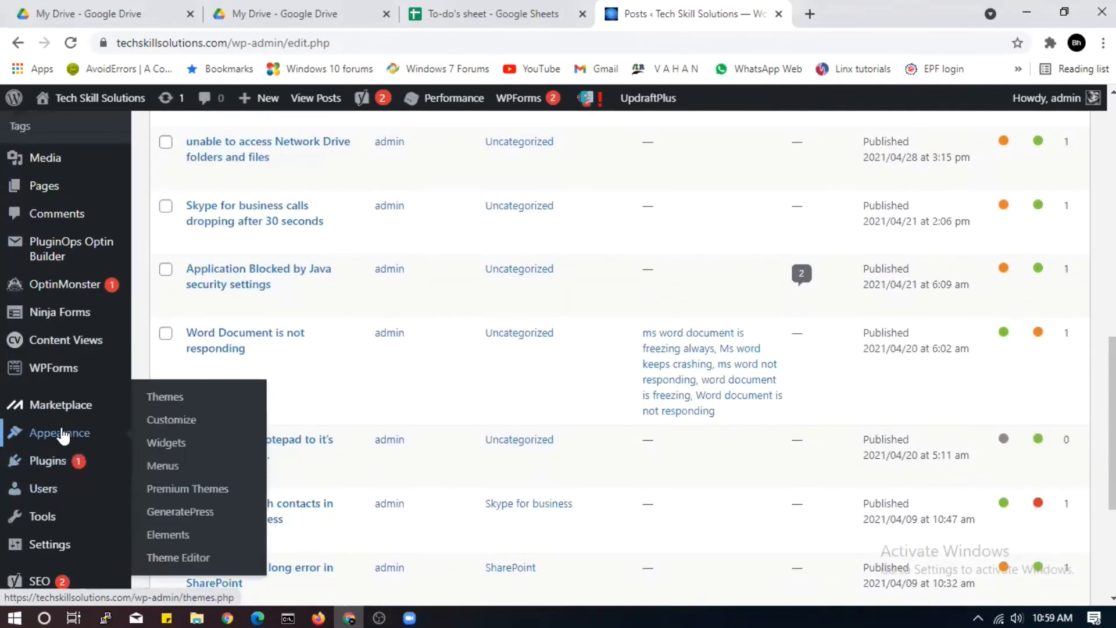
pyautogui.moveTo(127, 459)
pyautogui.moveTo(83, 440)
pyautogui.click(163, 471)
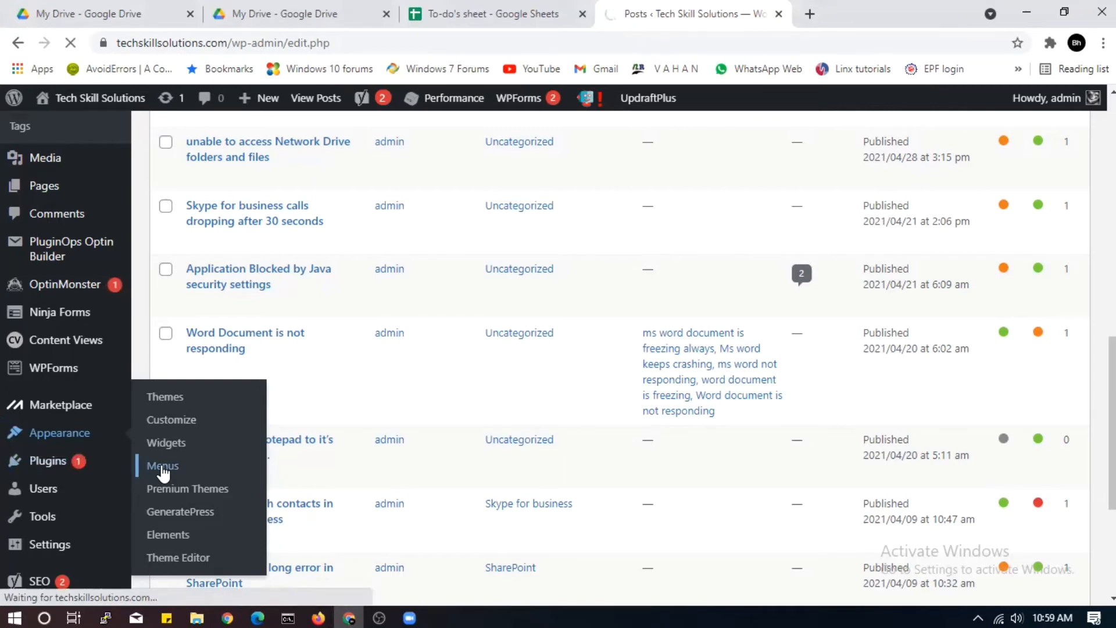
# - Search the menu's available categories for "wordpress" and add the WordPress Tips category to the Main Menu
pyautogui.scroll(-6, 233, 468)
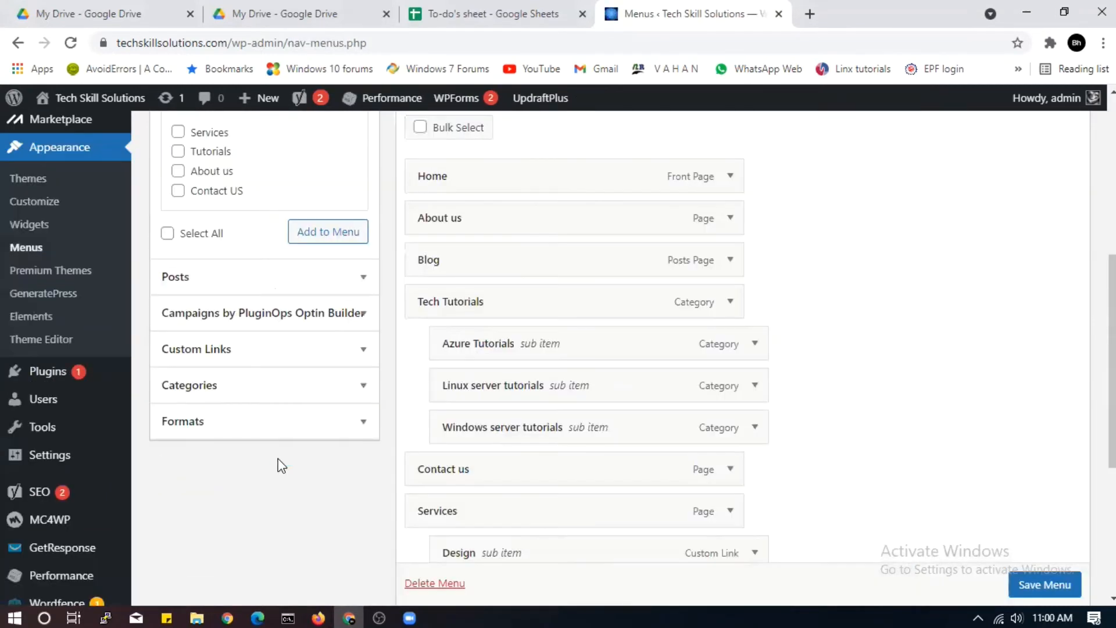
pyautogui.click(356, 387)
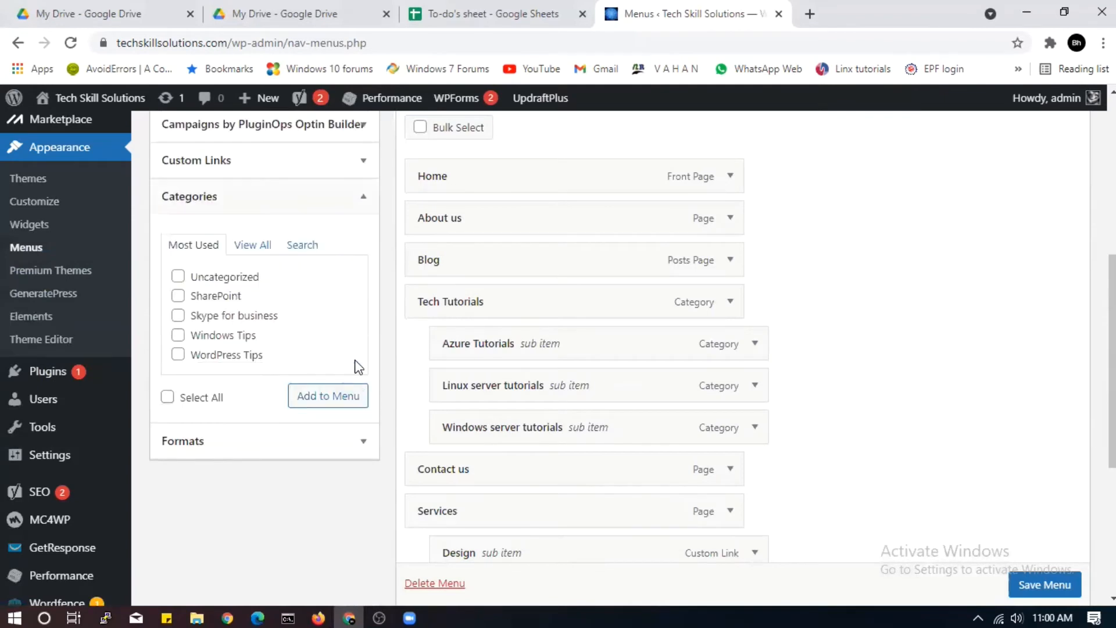
pyautogui.click(301, 249)
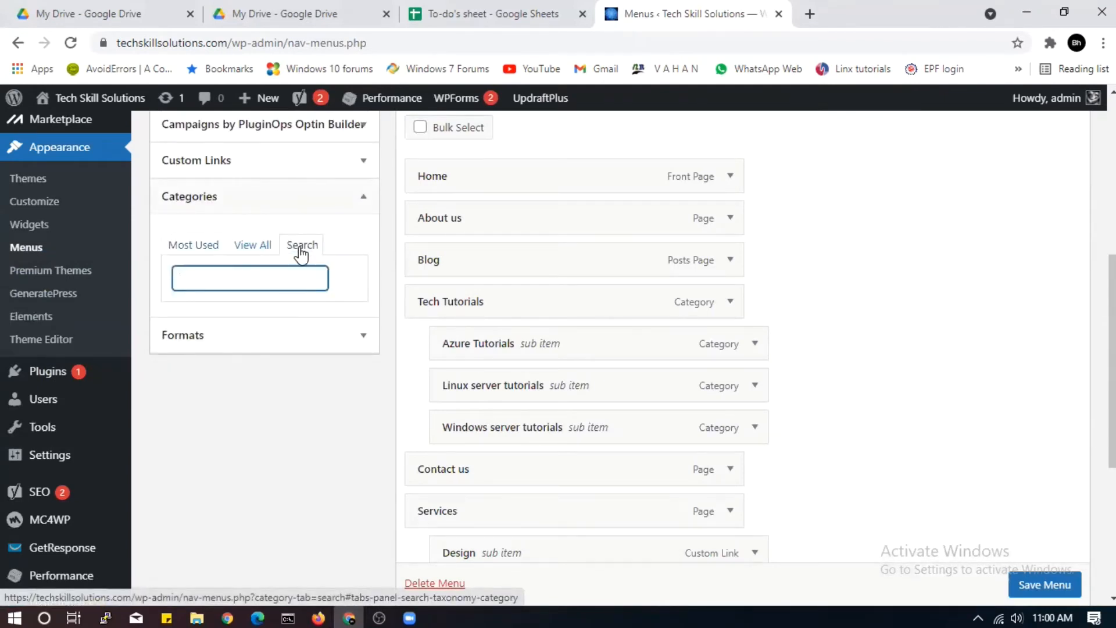
pyautogui.write('wor')
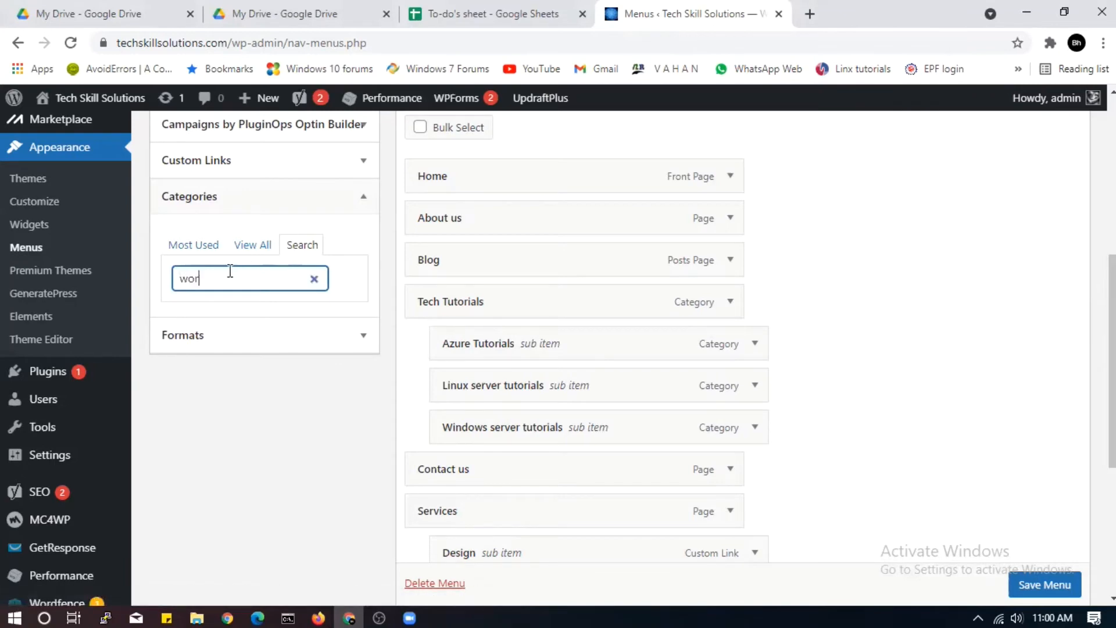
pyautogui.write('dpress')
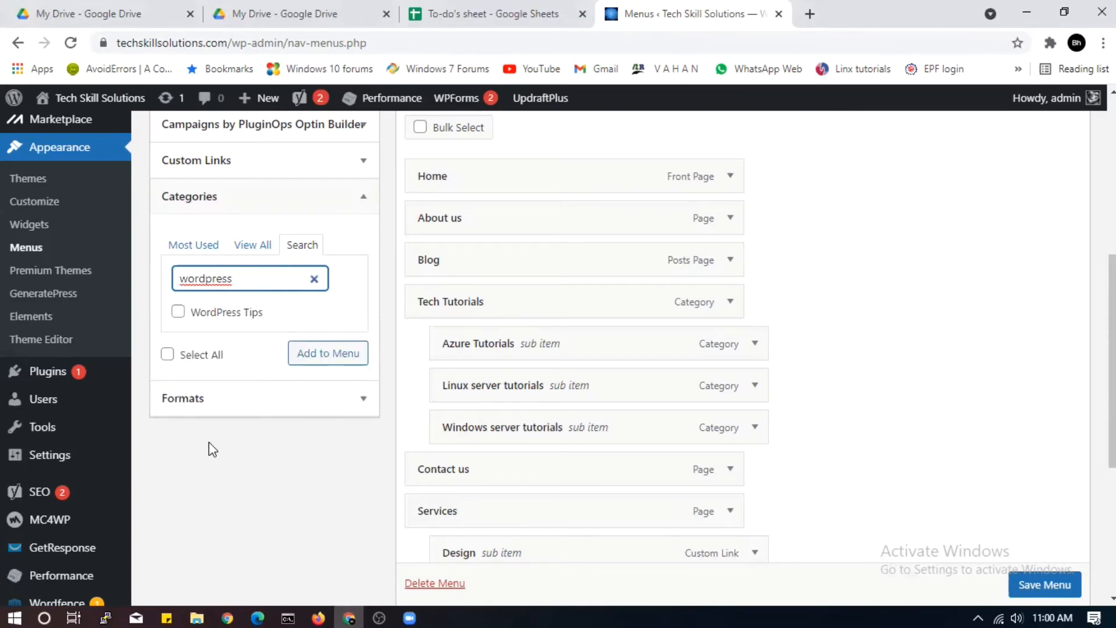
pyautogui.click(176, 314)
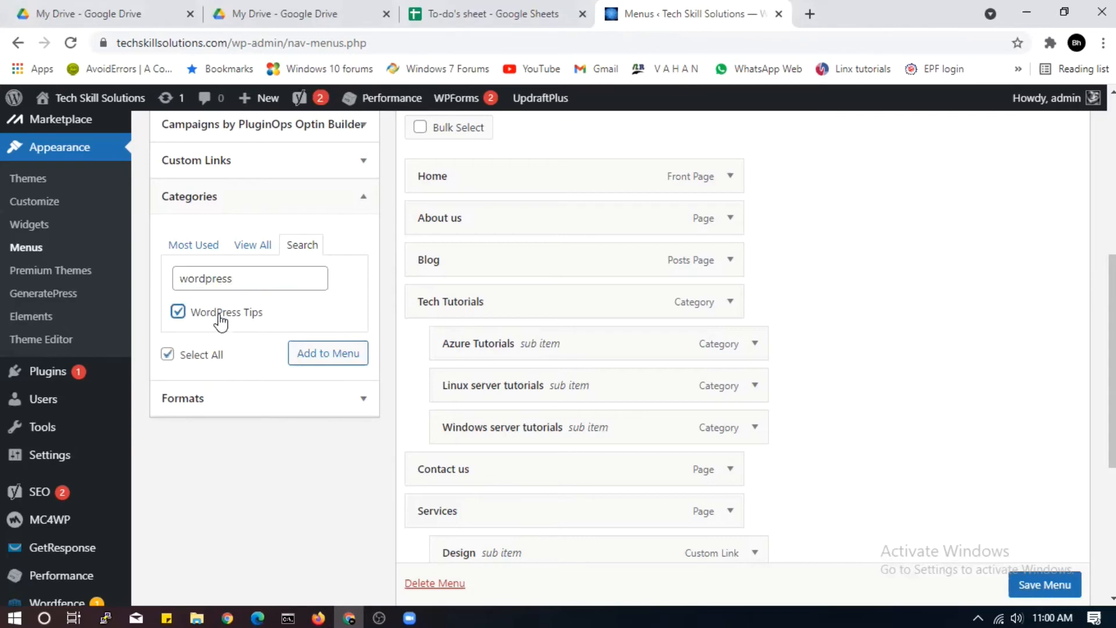
pyautogui.click(313, 359)
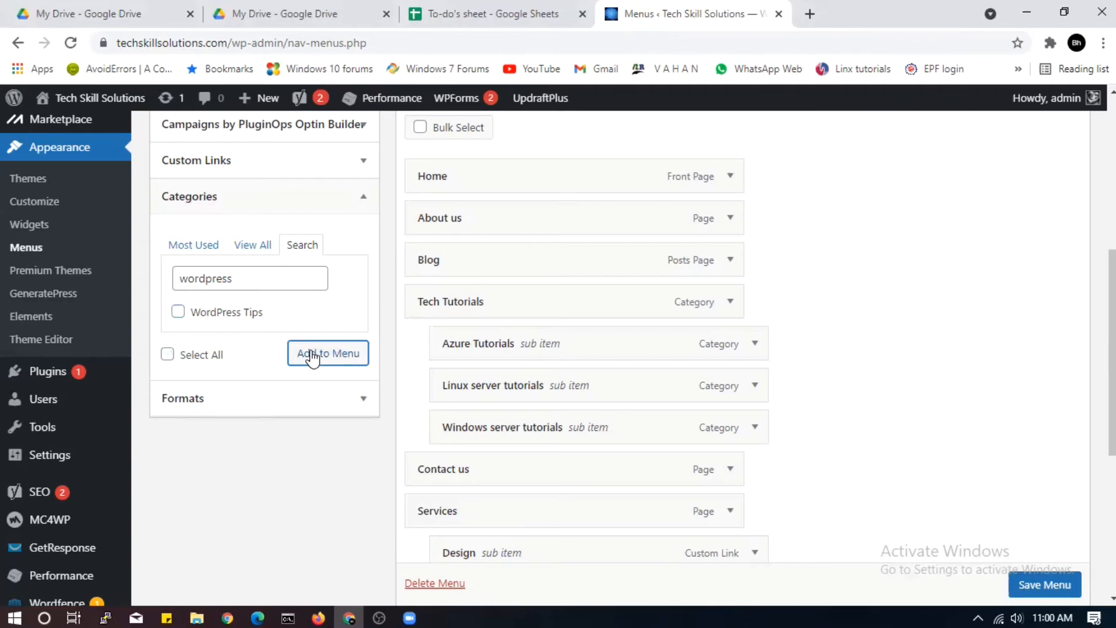
pyautogui.scroll(-4, 288, 506)
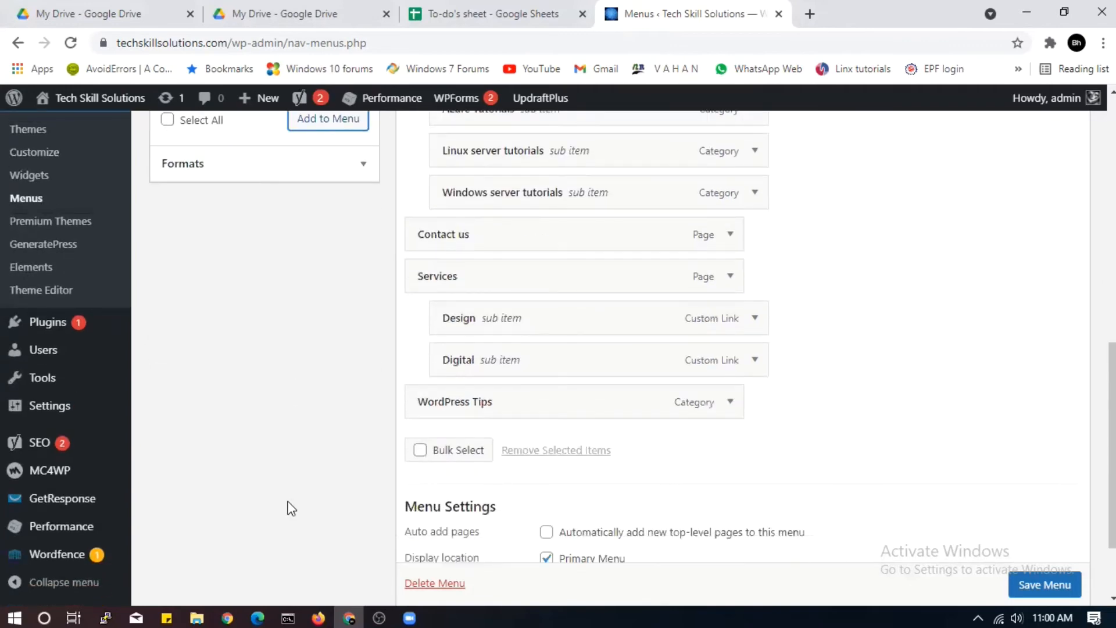
pyautogui.scroll(1, 291, 508)
pyautogui.scroll(1, 288, 508)
pyautogui.scroll(-2, 288, 508)
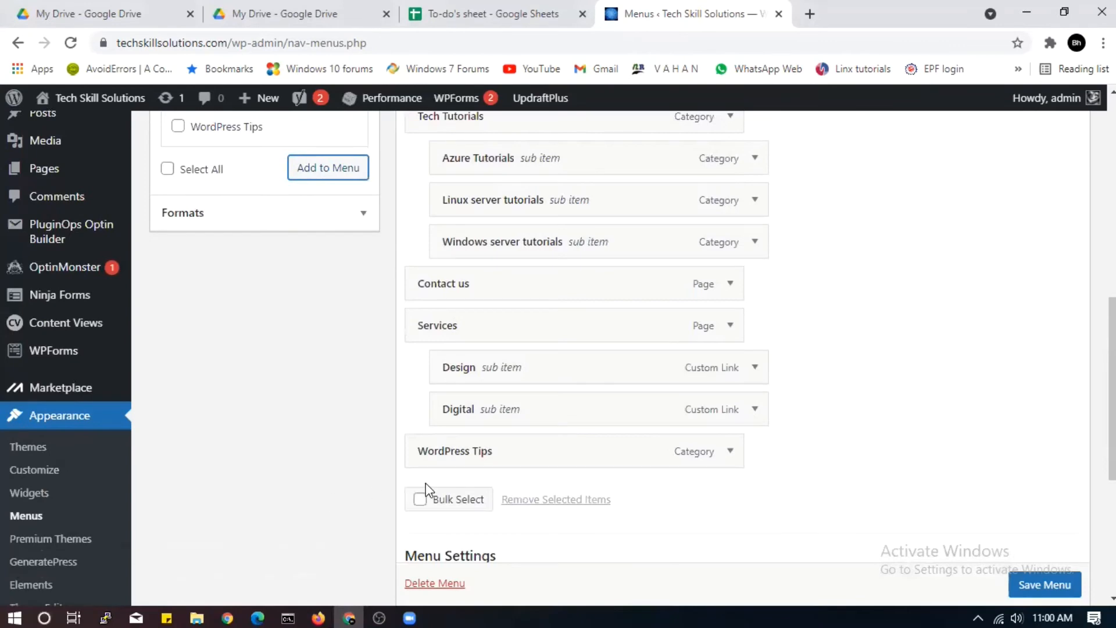
# - Search the available categories for "windows" and add the Windows Tips category to the Main Menu
pyautogui.scroll(4, 287, 496)
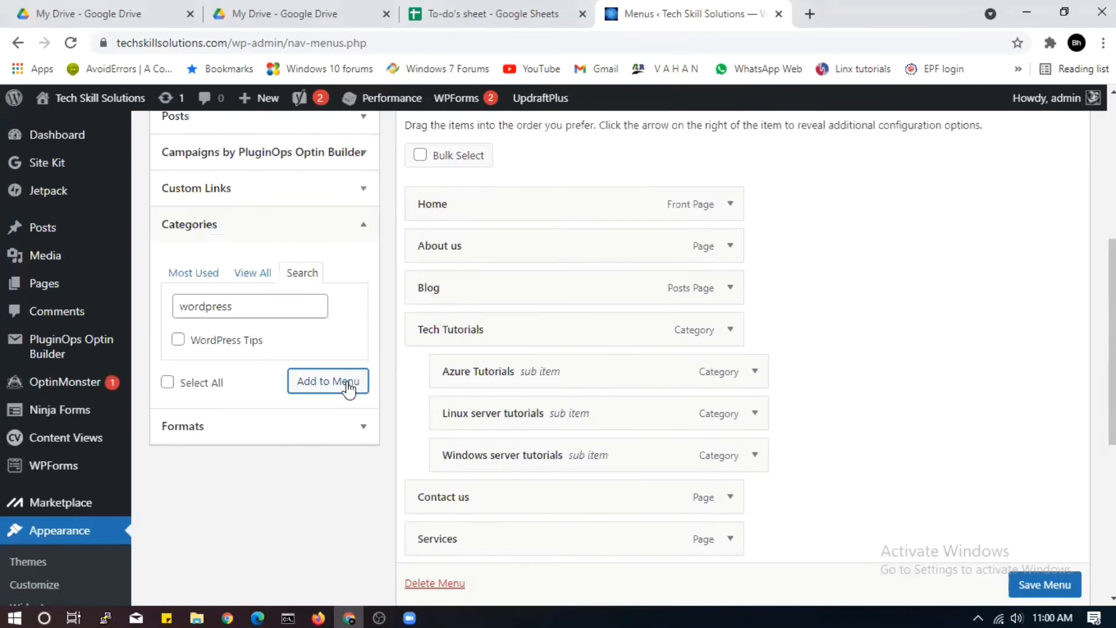
pyautogui.click(240, 307)
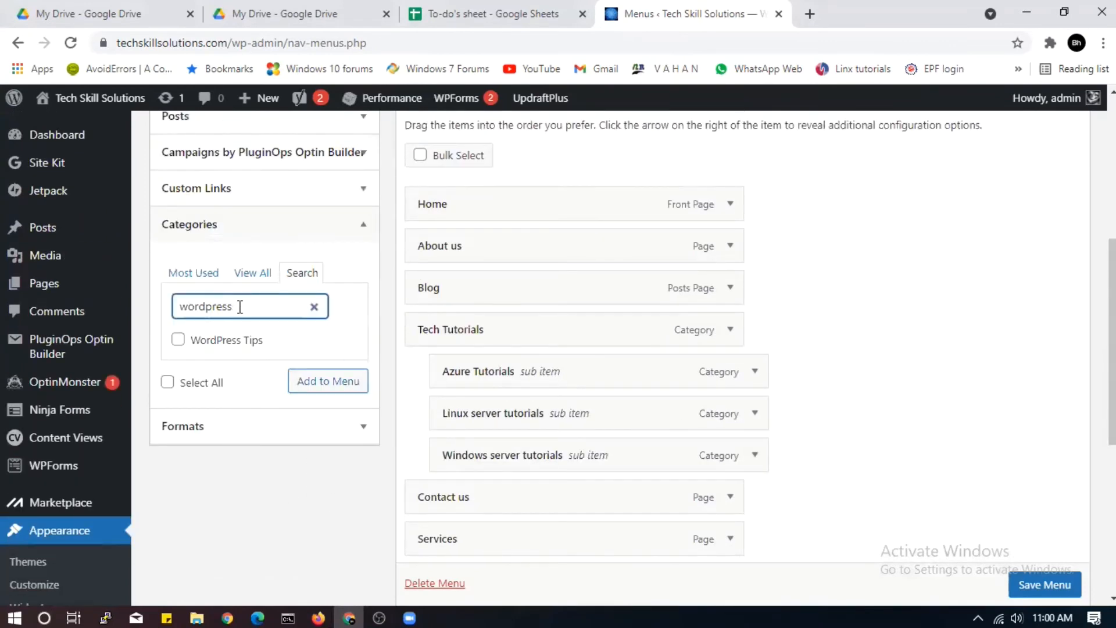
pyautogui.press('BackSpace')
pyautogui.press('BackSpace')
pyautogui.press('BackSpace')
pyautogui.press('BackSpace')
pyautogui.press('BackSpace')
pyautogui.press('BackSpace')
pyautogui.press('BackSpace')
pyautogui.press('BackSpace')
pyautogui.write('windows')
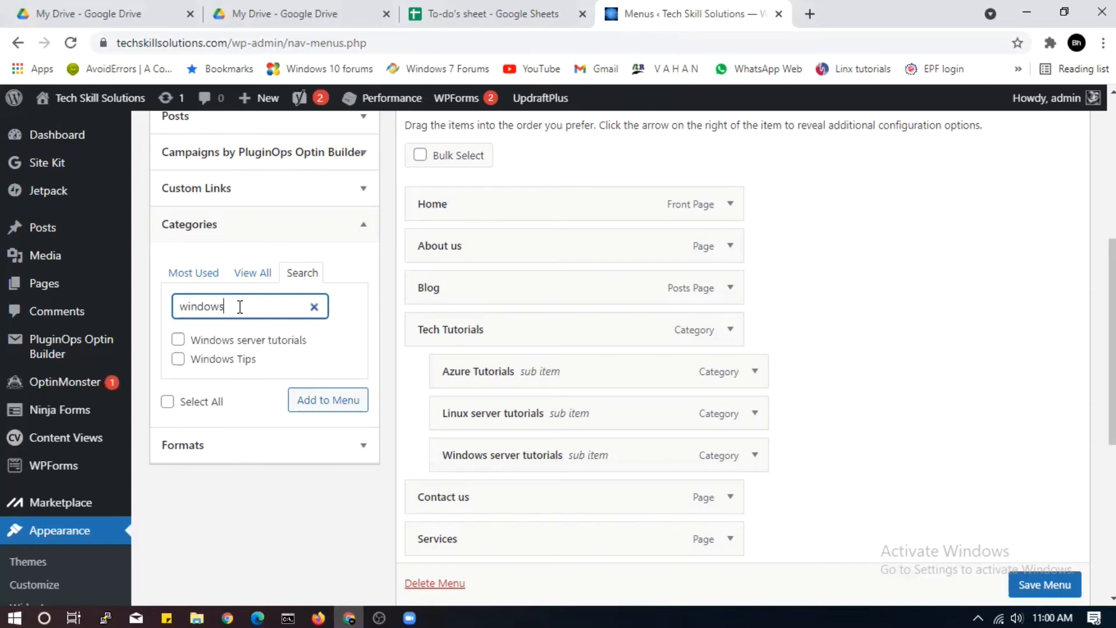
pyautogui.click(192, 361)
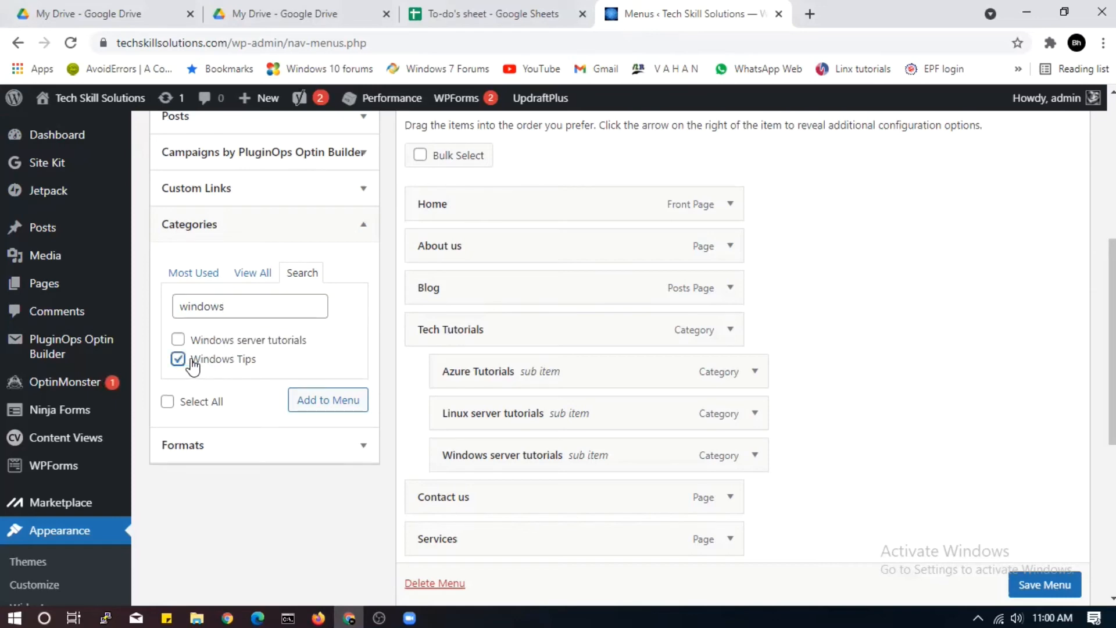
pyautogui.click(318, 405)
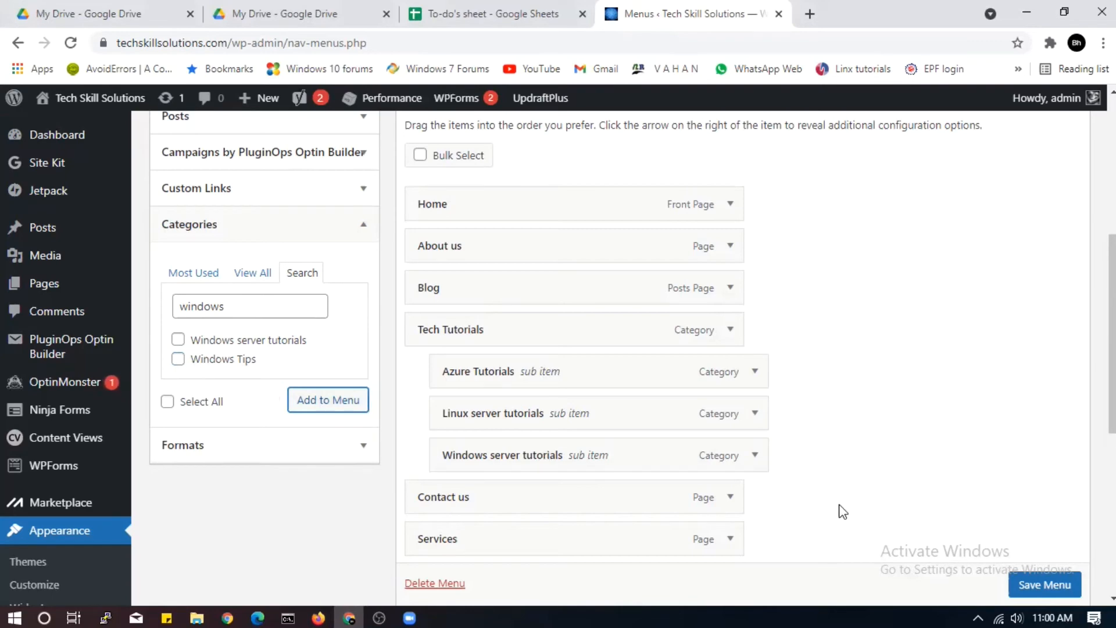
# - Save the Main Menu with its newly added category items
pyautogui.scroll(-3, 860, 516)
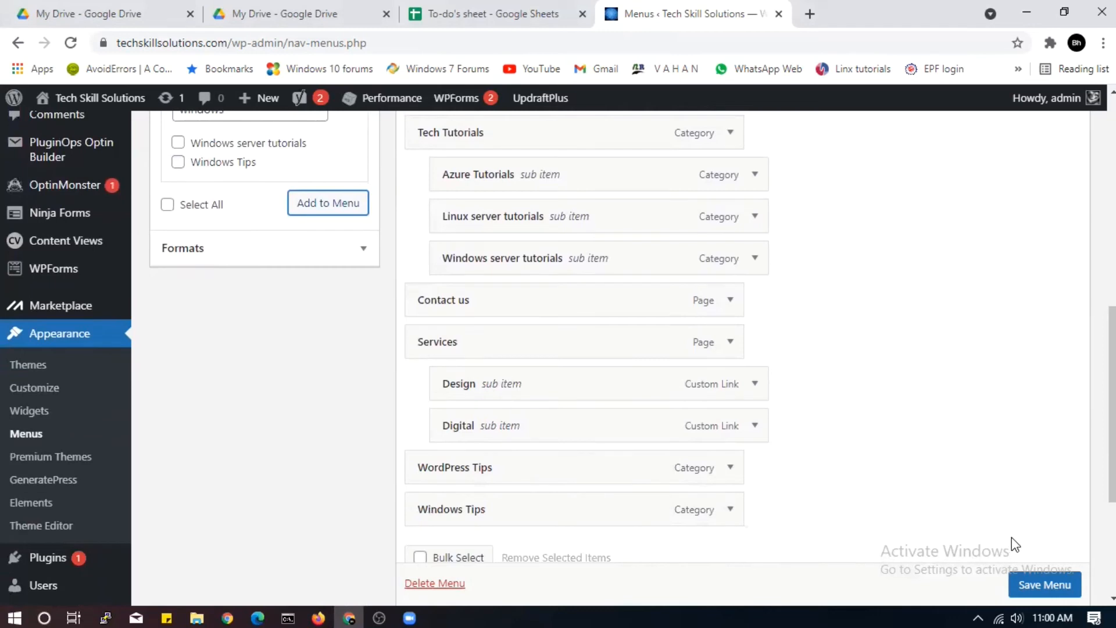
pyautogui.scroll(-1, 1051, 588)
pyautogui.click(1051, 585)
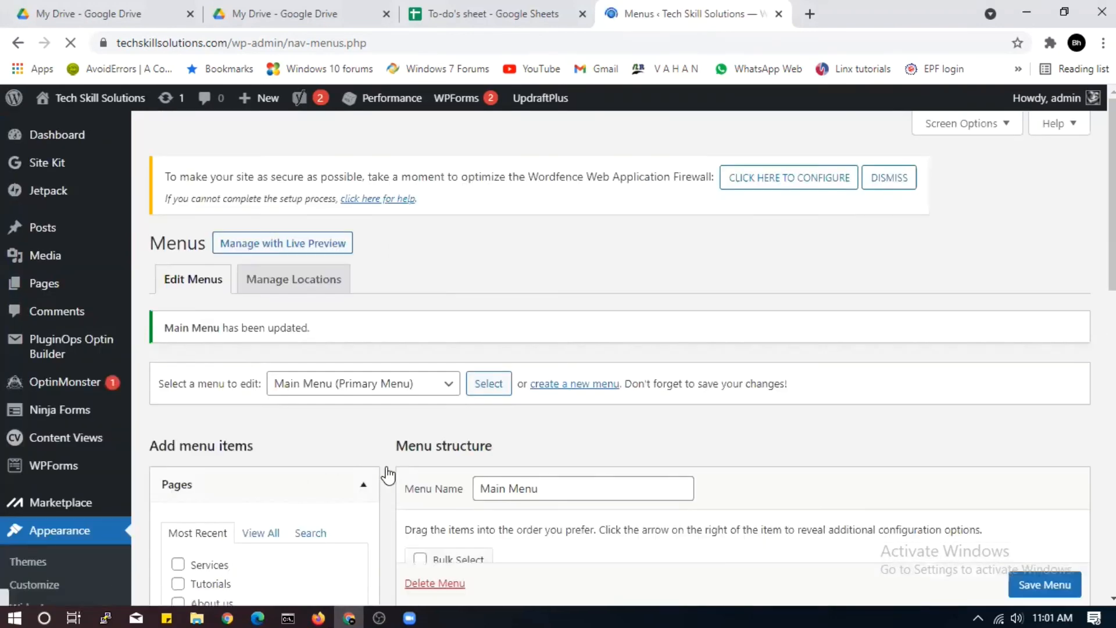
# - Switch to Firefox, reload the Tech Skill Solutions home page, and open WordPress Tips from the site's navigation
pyautogui.click(318, 618)
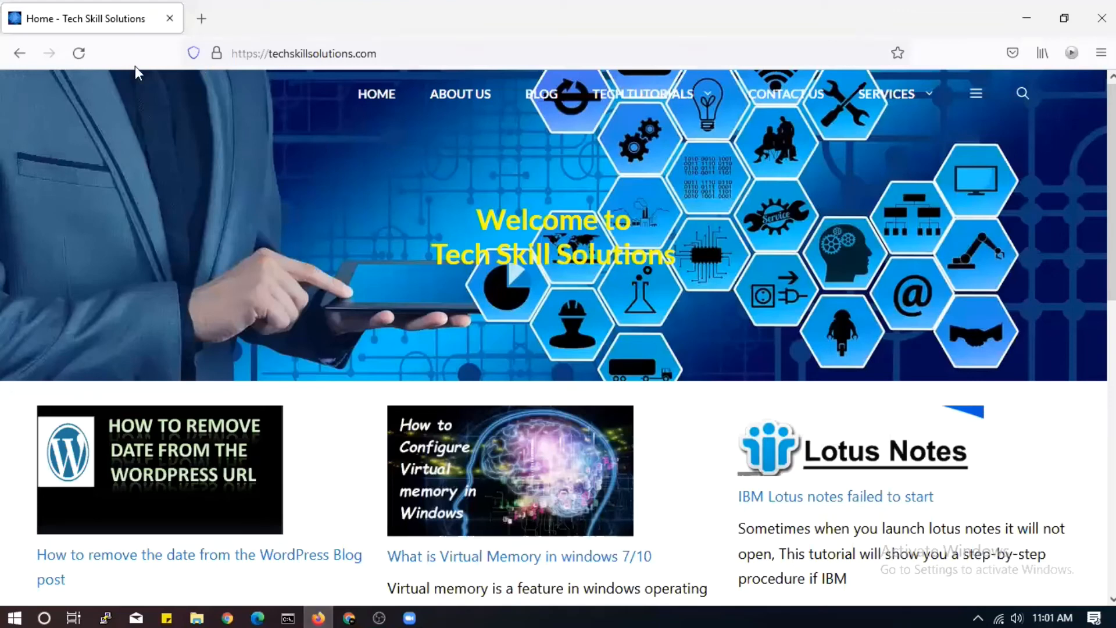
pyautogui.click(81, 54)
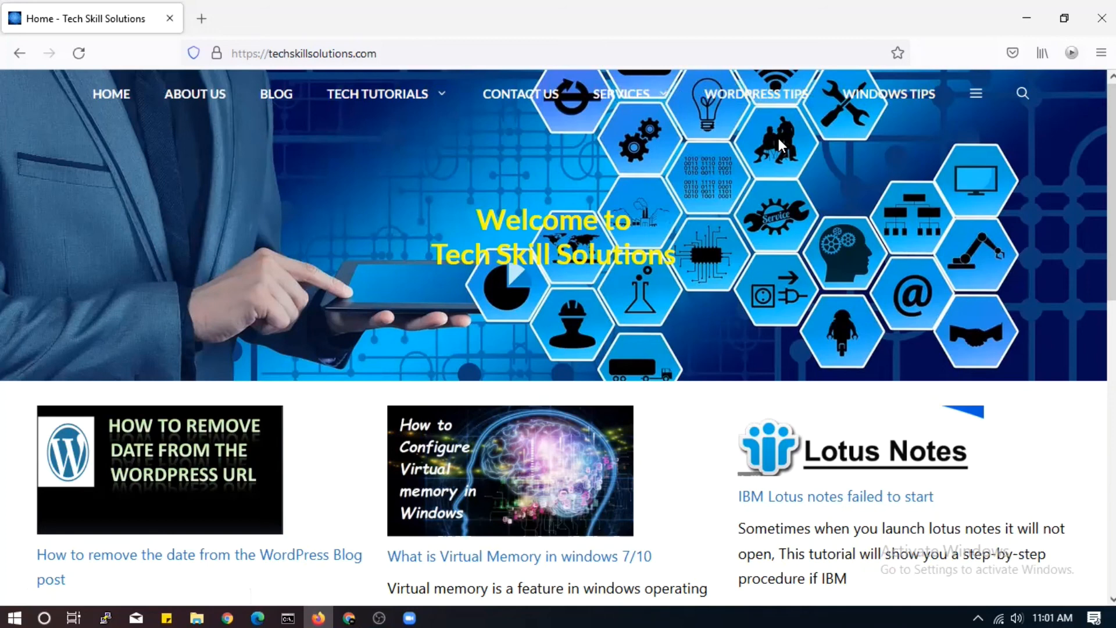
pyautogui.click(743, 96)
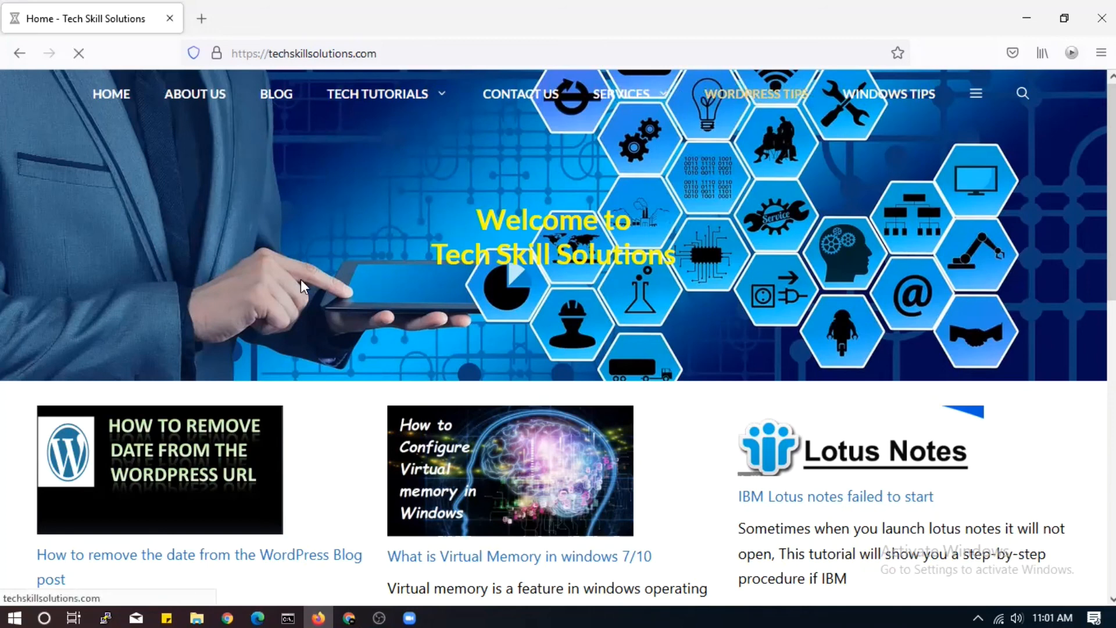